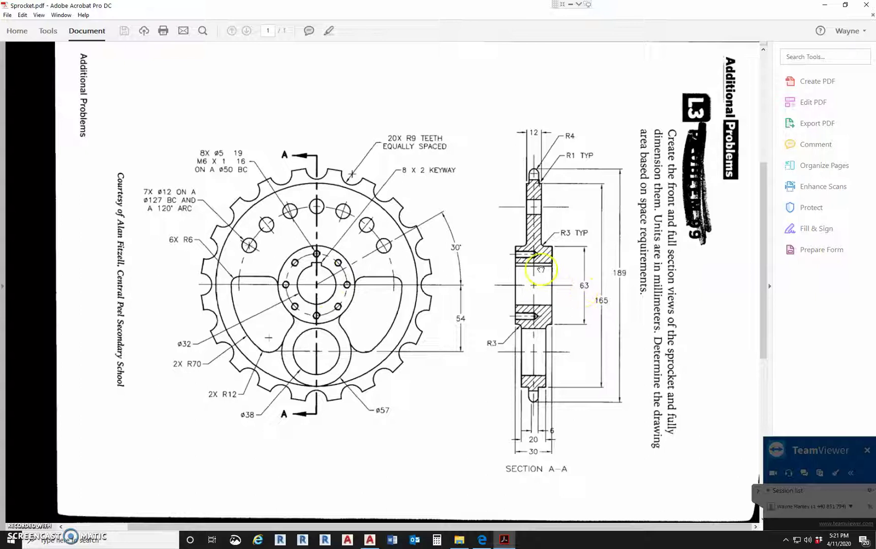
- Switch to the sprocket drawing in AutoCAD and draw a 32 mm diameter circle centred at 0,0,0
{"action": "mouse_move", "coordinate": [370, 540]}
{"action": "left_click", "coordinate": [354, 512]}
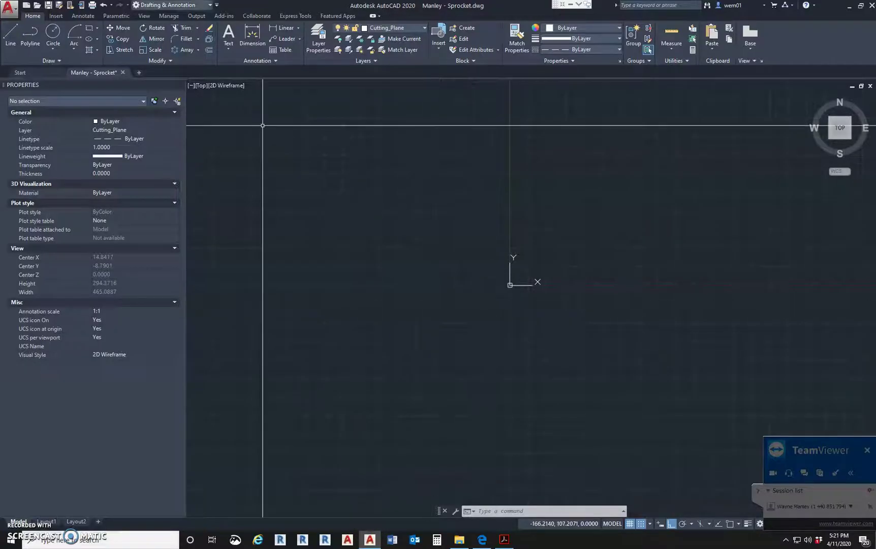
{"action": "left_click", "coordinate": [56, 53]}
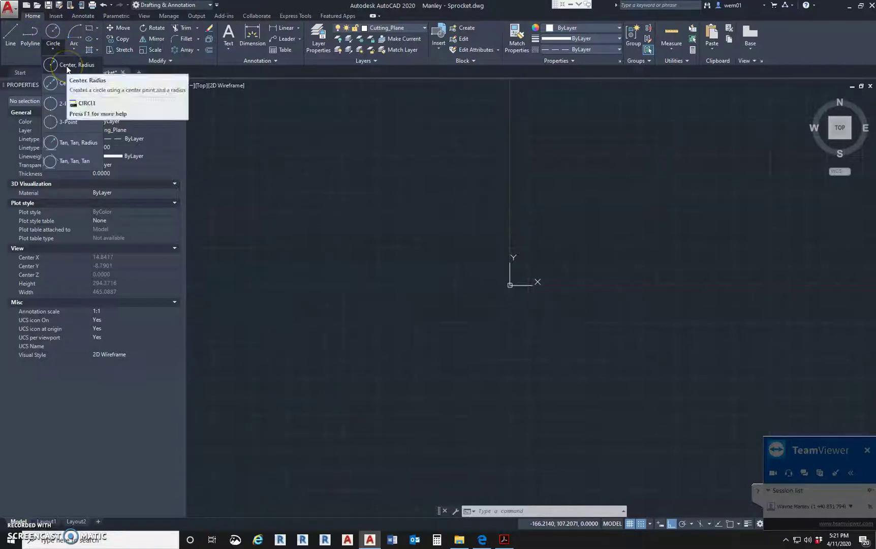
{"action": "left_click", "coordinate": [67, 66]}
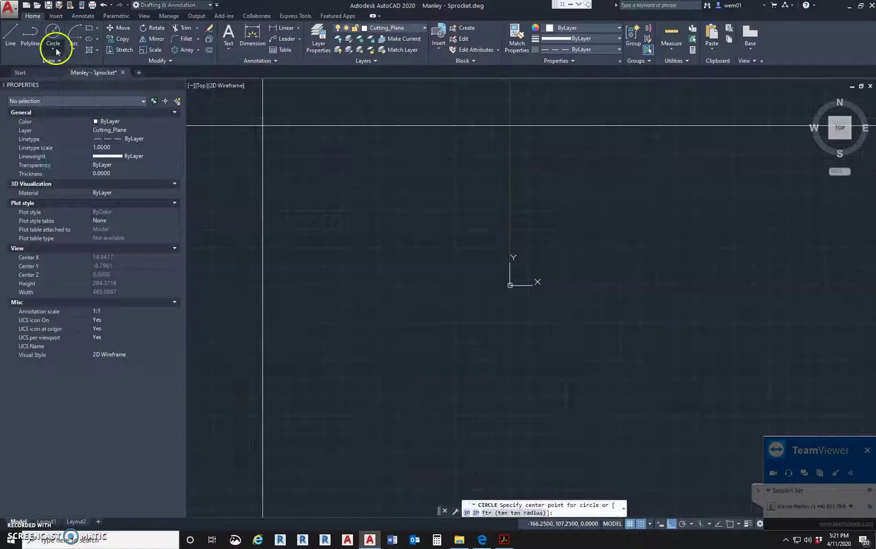
{"action": "left_click", "coordinate": [55, 47]}
{"action": "left_click", "coordinate": [71, 66]}
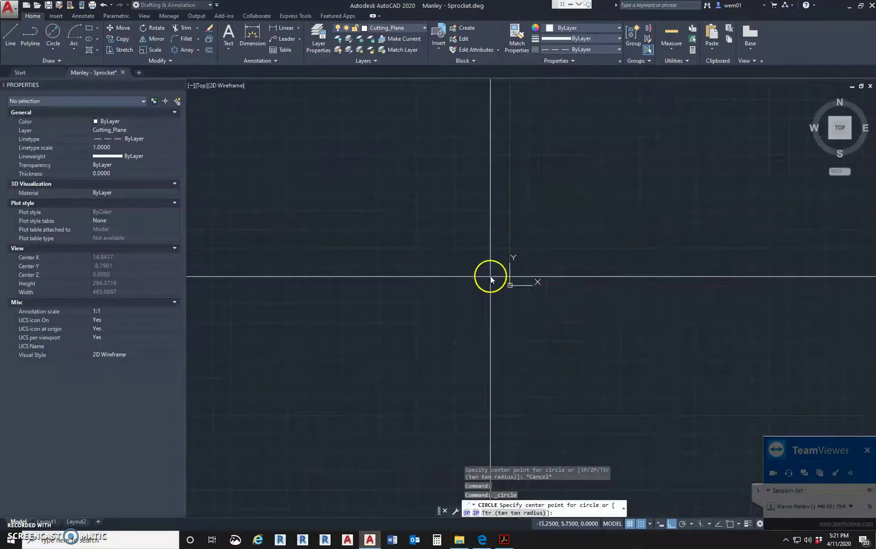
{"action": "type", "text": "0,0,0,"}
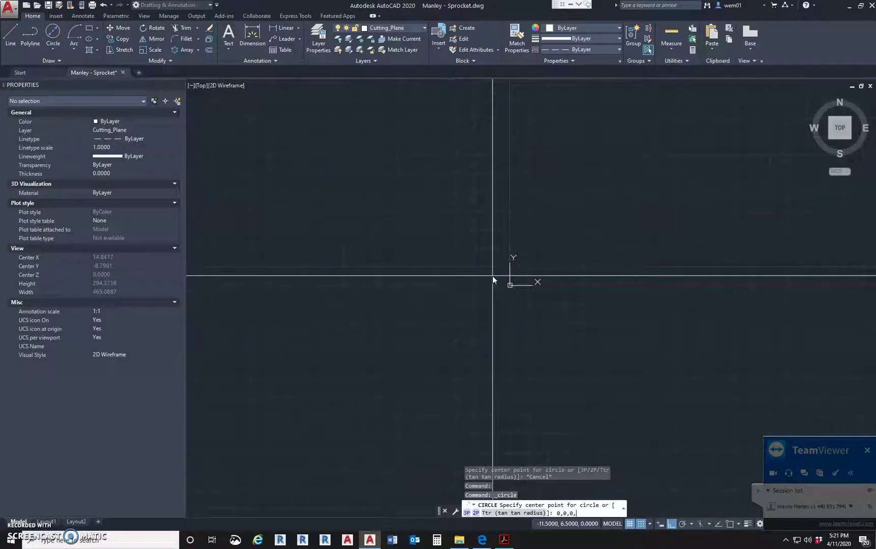
{"action": "key", "text": "Return"}
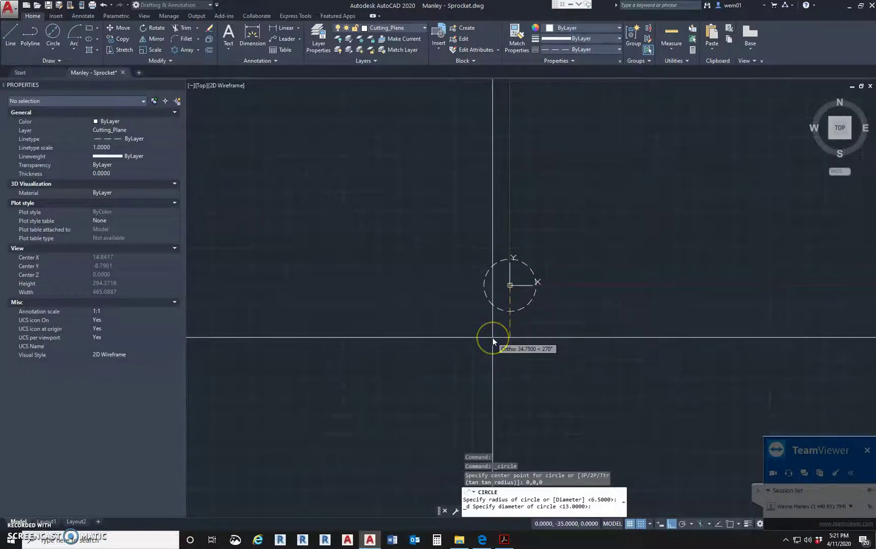
{"action": "type", "text": "32"}
{"action": "key", "text": "Return"}
{"action": "key", "text": "Escape"}
{"action": "key", "text": "Escape"}
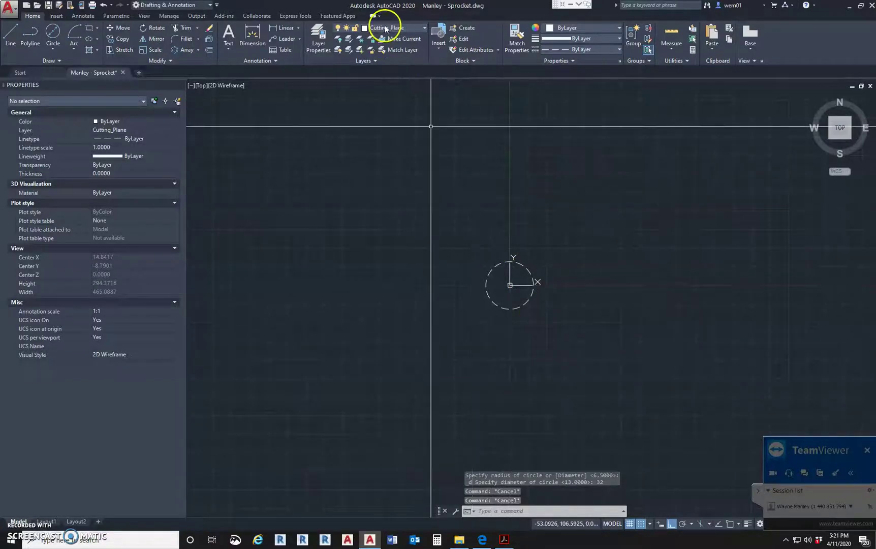
- Move the 32 mm circle to the Visible layer and make Visible the current layer
{"action": "left_click", "coordinate": [388, 28]}
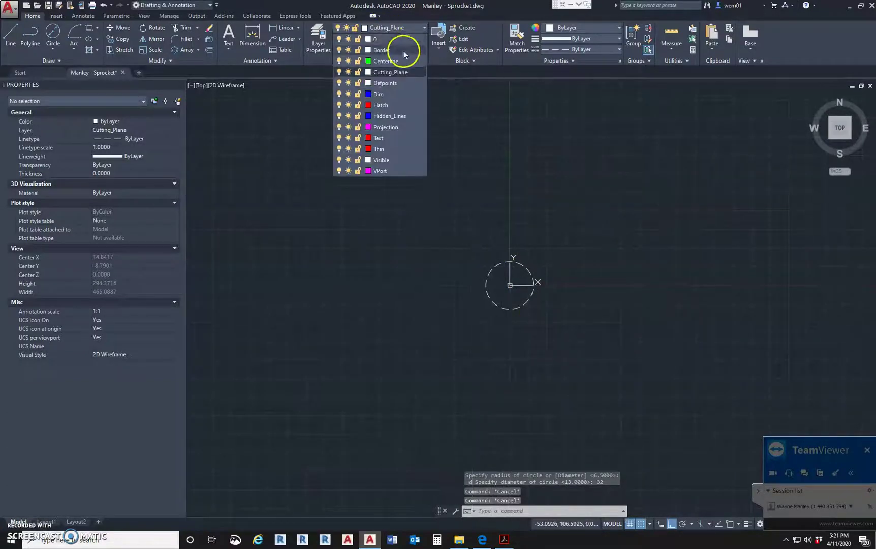
{"action": "left_click", "coordinate": [381, 159]}
{"action": "left_click", "coordinate": [509, 262]}
{"action": "left_click", "coordinate": [485, 260]}
{"action": "left_click", "coordinate": [485, 259]}
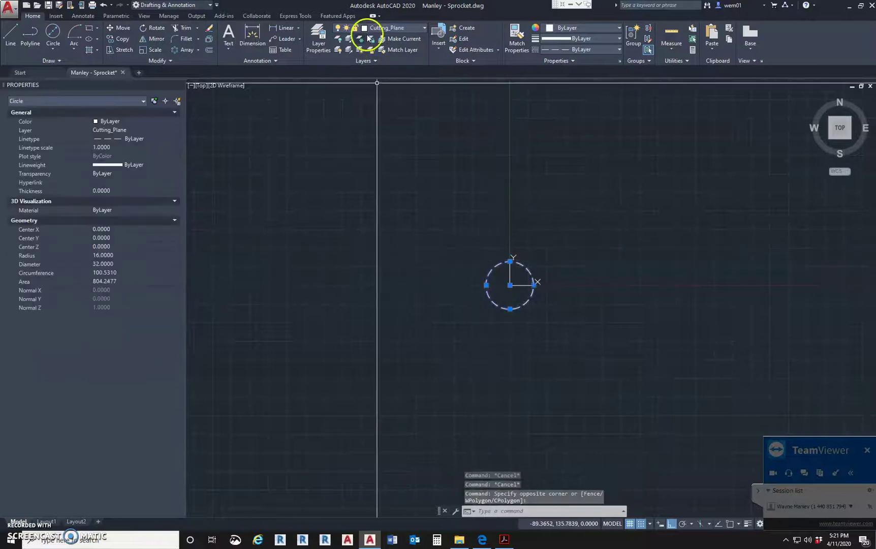
{"action": "left_click", "coordinate": [376, 28]}
{"action": "left_click", "coordinate": [382, 160]}
{"action": "key", "text": "Escape"}
- Turn on object snap and draw a 50 mm diameter circle concentric with the 32 mm circle
{"action": "left_click", "coordinate": [52, 46]}
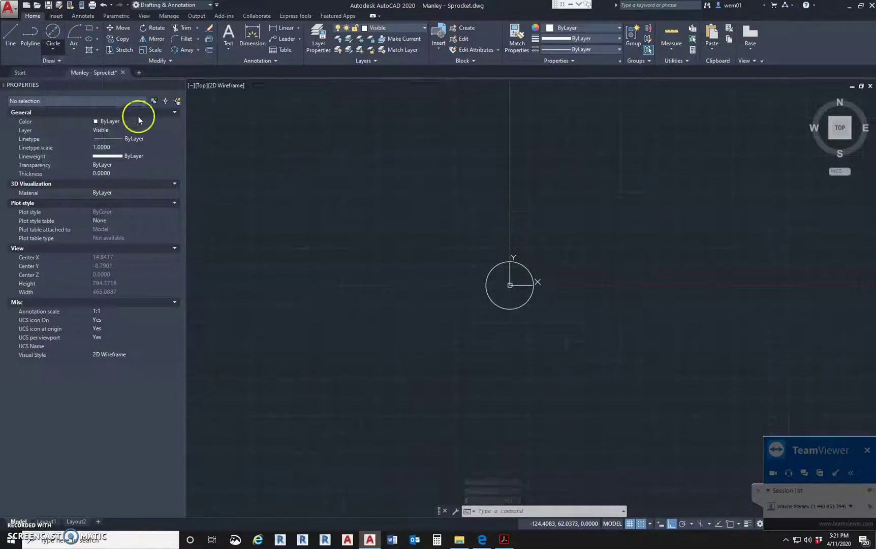
{"action": "key", "text": "Return"}
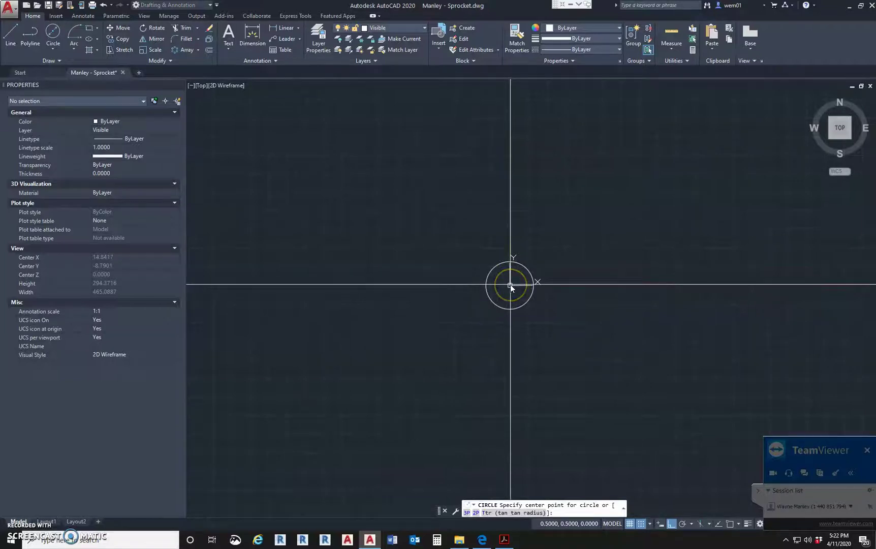
{"action": "key", "text": "F3"}
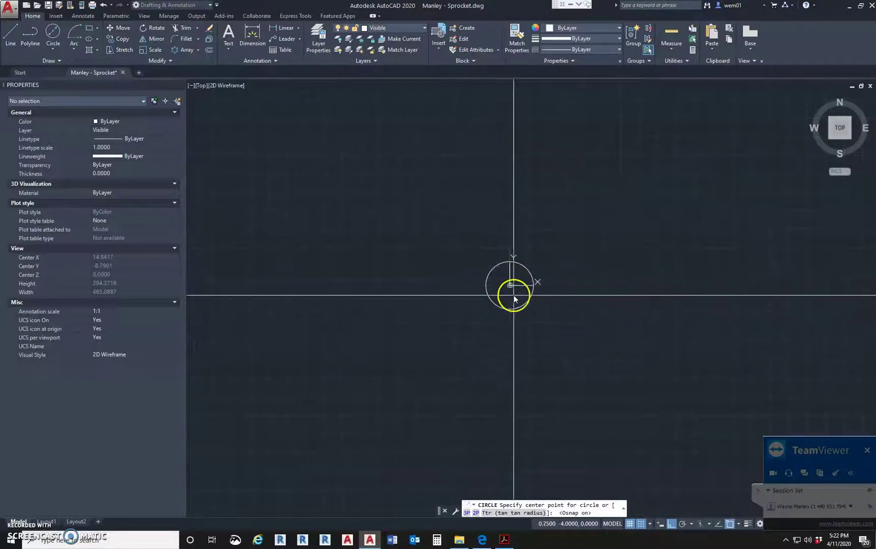
{"action": "left_click", "coordinate": [510, 286]}
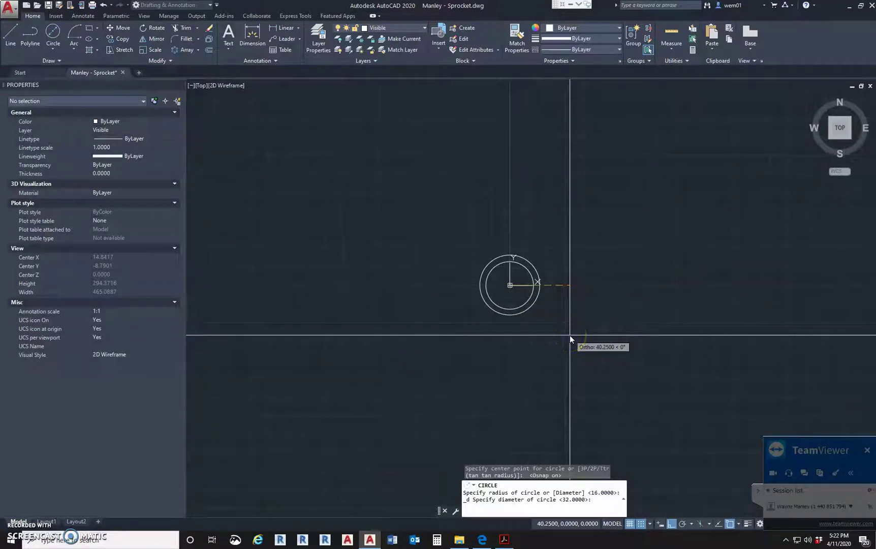
{"action": "type", "text": "50"}
{"action": "key", "text": "Return"}
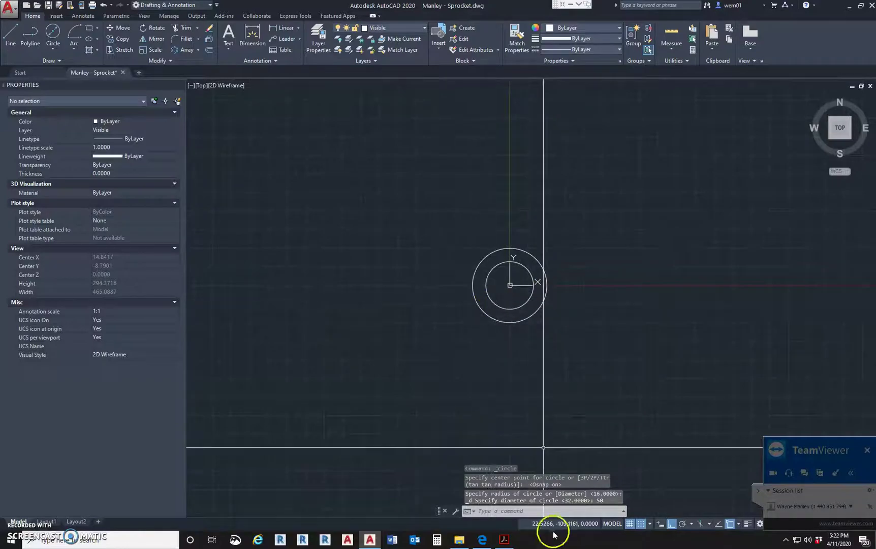
- Check the hub diameter in Sprocket.pdf and draw a concentric 63 mm diameter circle at the origin in AutoCAD
{"action": "left_click", "coordinate": [504, 538]}
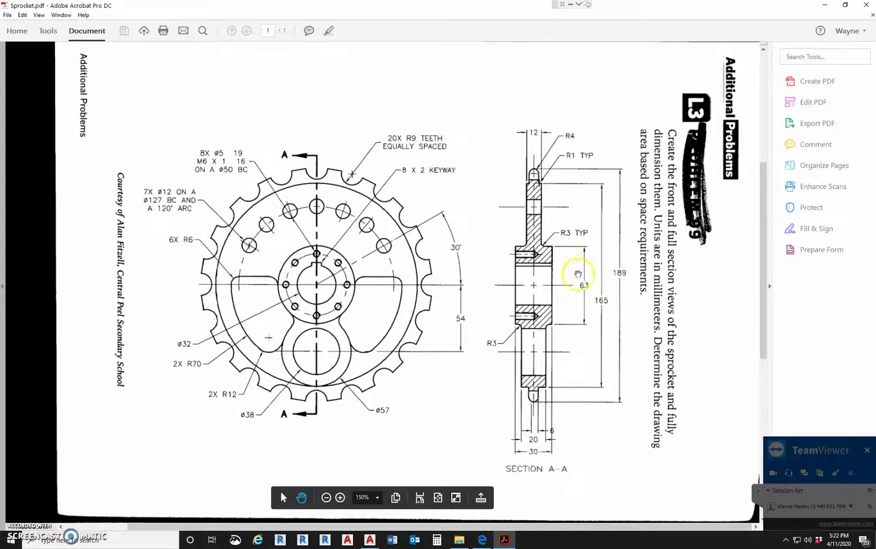
{"action": "left_click", "coordinate": [370, 539]}
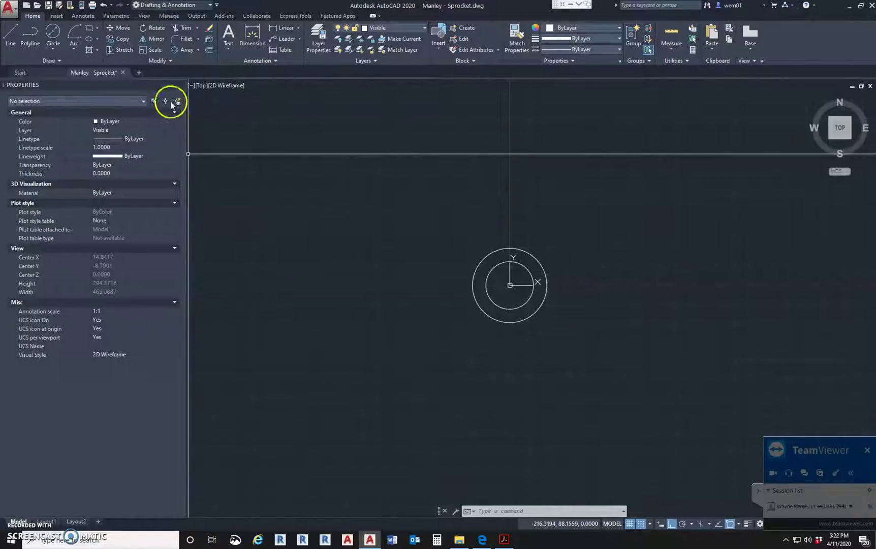
{"action": "left_click", "coordinate": [54, 45]}
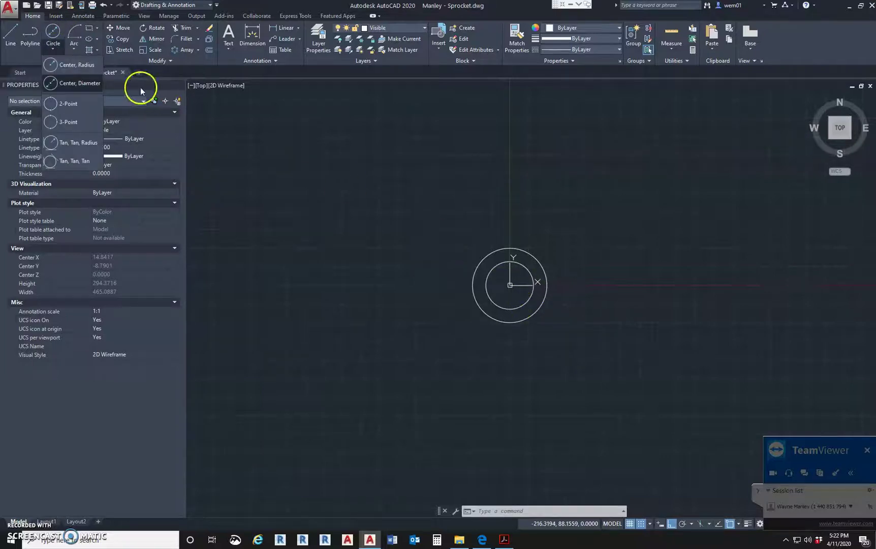
{"action": "left_click", "coordinate": [67, 84]}
{"action": "left_click", "coordinate": [510, 284]}
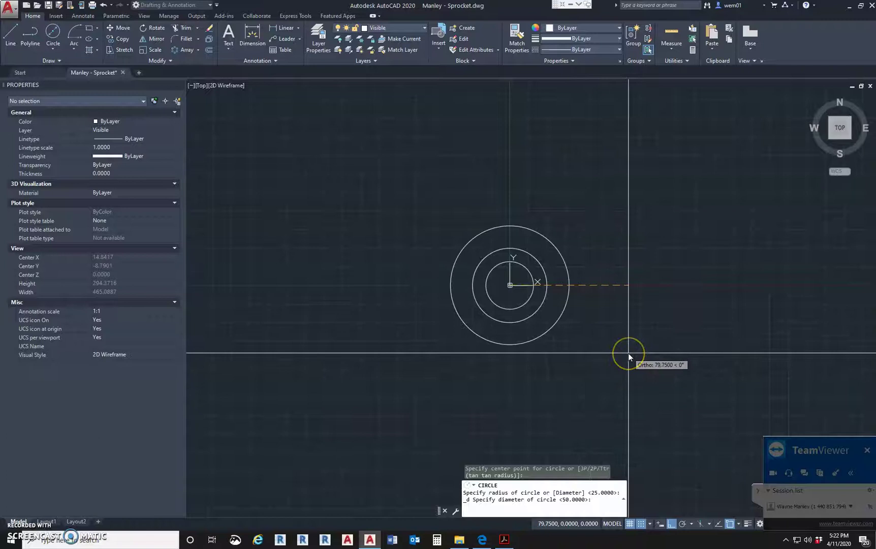
{"action": "type", "text": "63"}
{"action": "key", "text": "Return"}
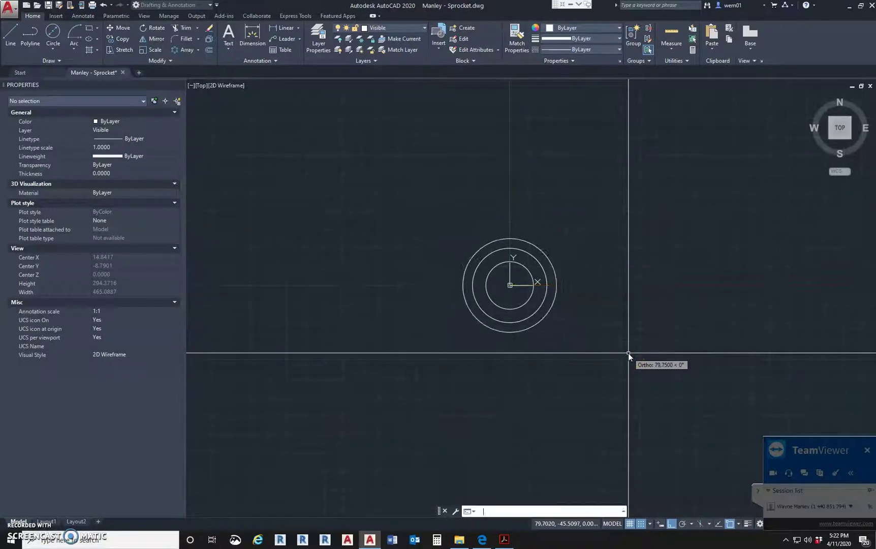
{"action": "key", "text": "Escape"}
{"action": "key", "text": "Escape"}
- Move the 50 mm bolt circle to the Centerline layer
{"action": "left_click", "coordinate": [483, 257]}
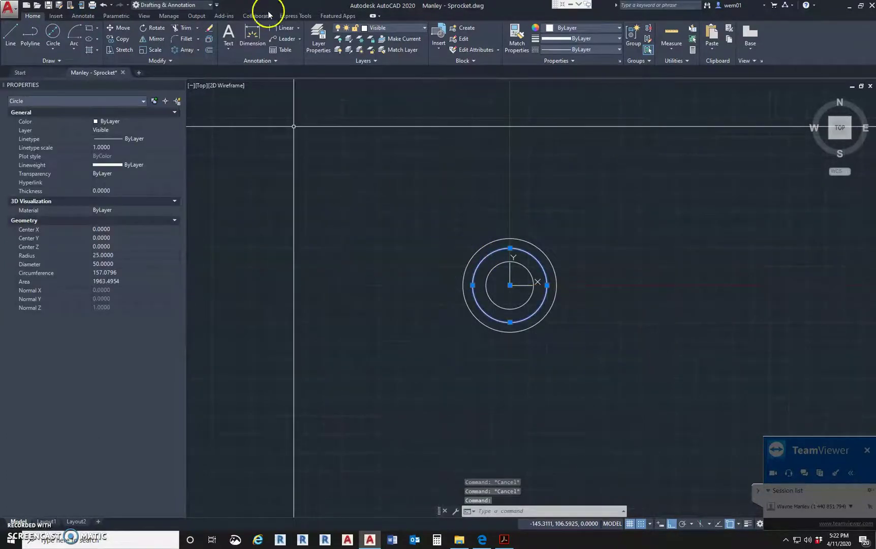
{"action": "left_click", "coordinate": [368, 28]}
{"action": "left_click", "coordinate": [386, 61]}
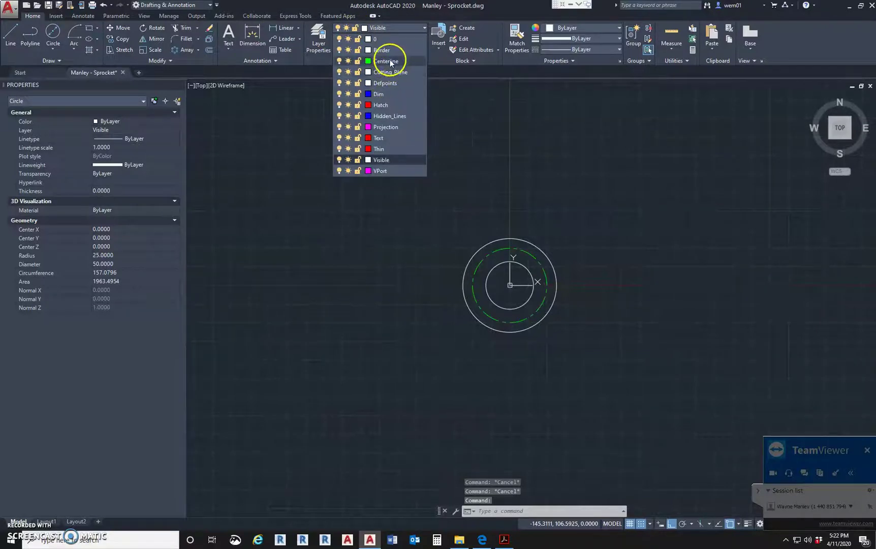
{"action": "key", "text": "Escape"}
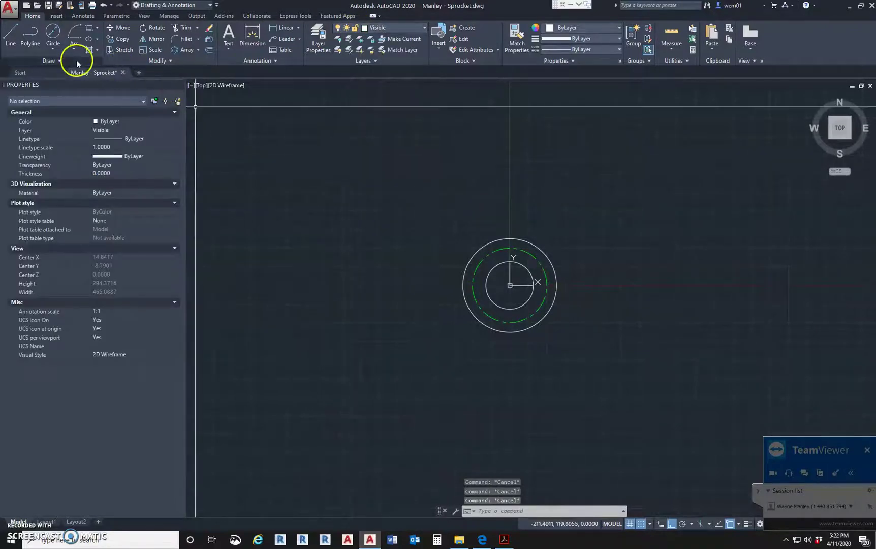
- Consult Sprocket.pdf and draw a circle of radius 70 mm centred on the origin in AutoCAD
{"action": "left_click", "coordinate": [52, 49]}
{"action": "left_click", "coordinate": [83, 69]}
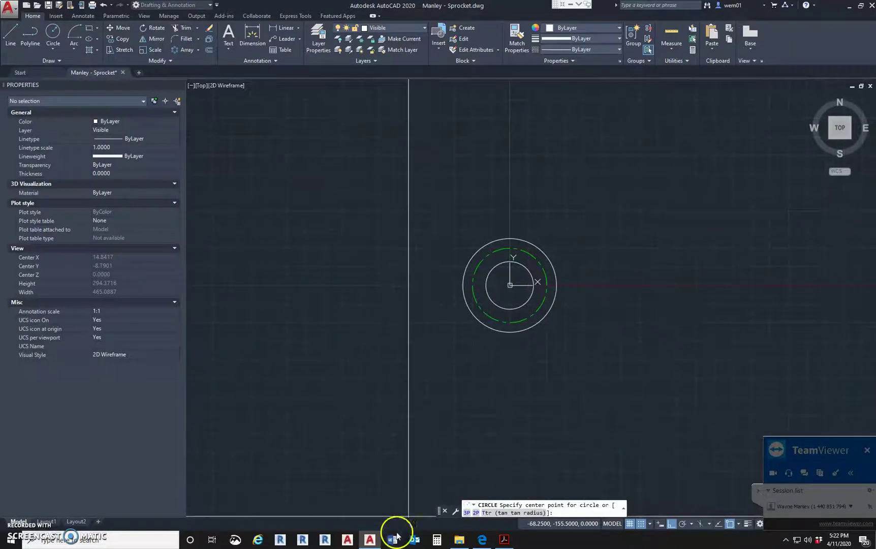
{"action": "left_click", "coordinate": [504, 539]}
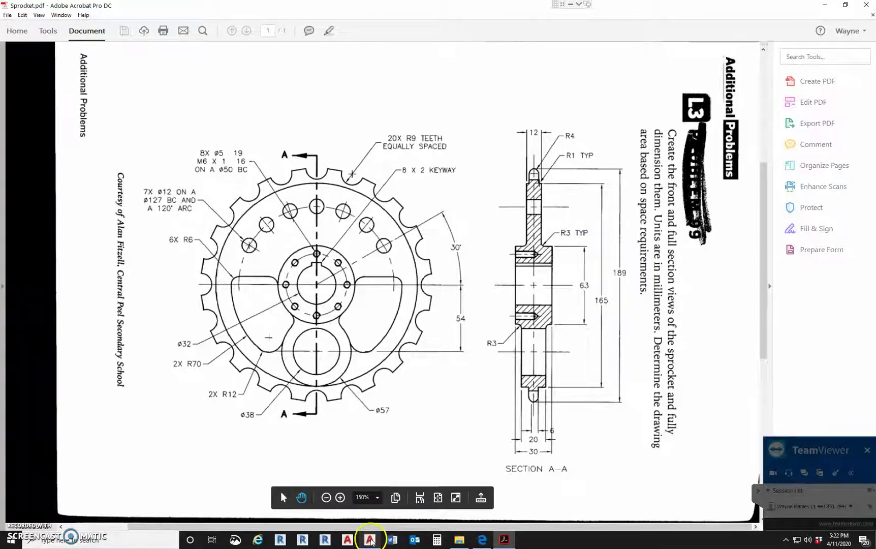
{"action": "left_click", "coordinate": [281, 491]}
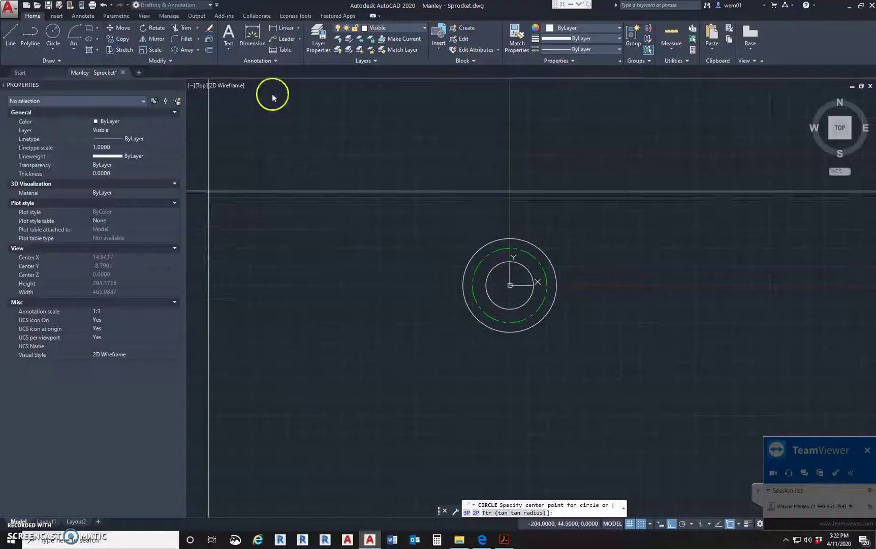
{"action": "left_click", "coordinate": [52, 49]}
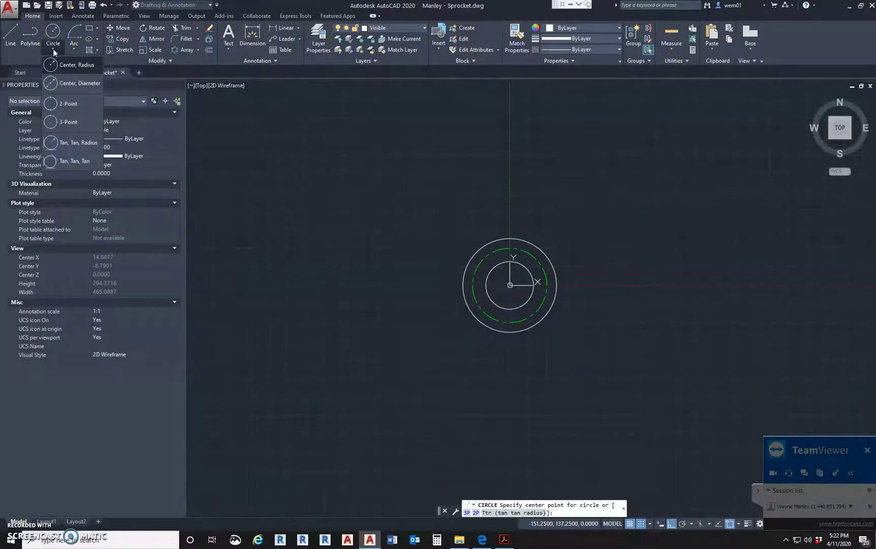
{"action": "left_click", "coordinate": [64, 65]}
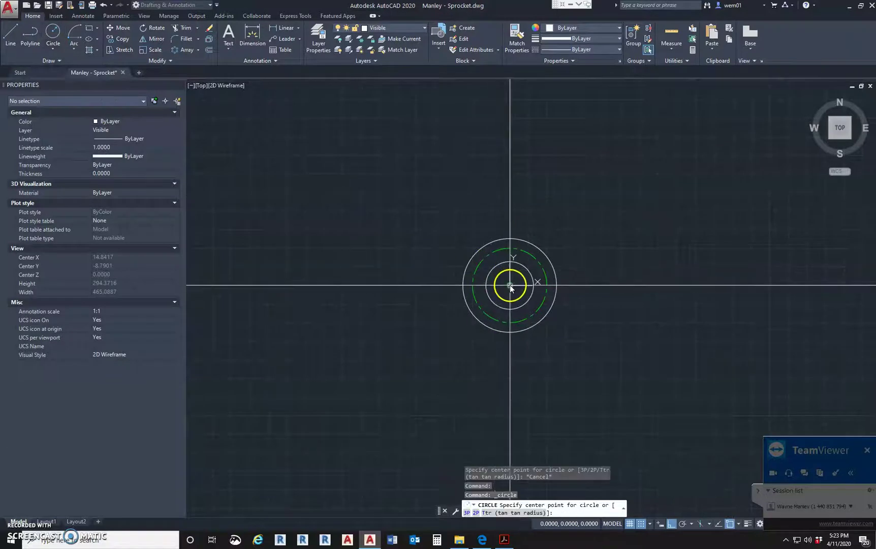
{"action": "left_click", "coordinate": [510, 285]}
{"action": "type", "text": "c"}
{"action": "key", "text": "Return"}
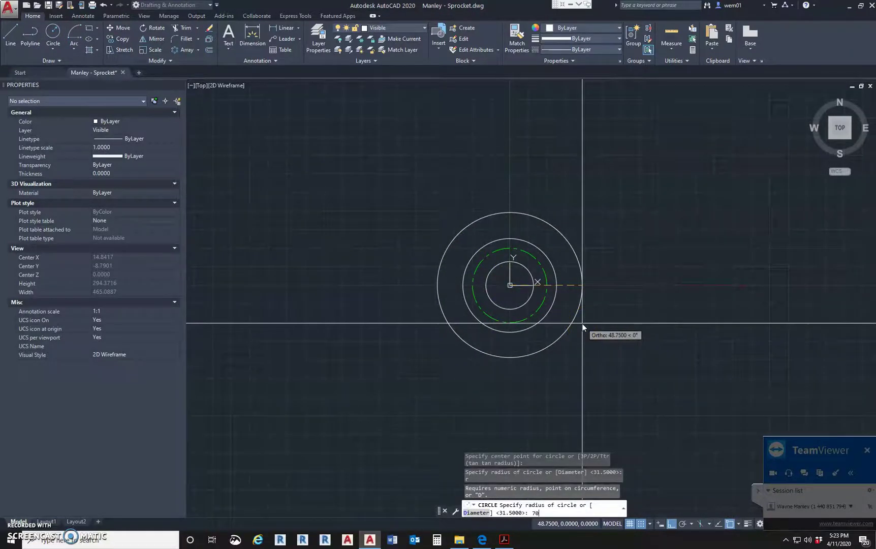
{"action": "key", "text": "Return"}
{"action": "left_click", "coordinate": [52, 40]}
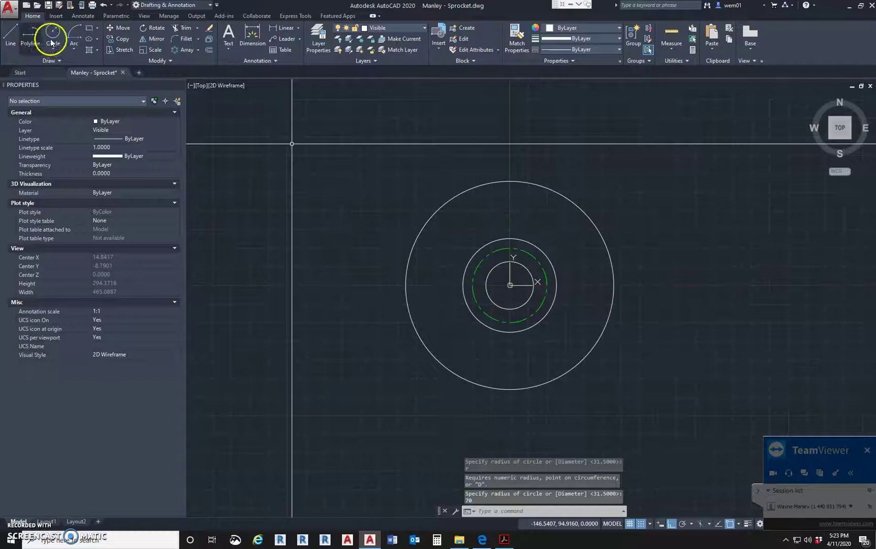
{"action": "left_click", "coordinate": [52, 47]}
{"action": "left_click", "coordinate": [63, 65]}
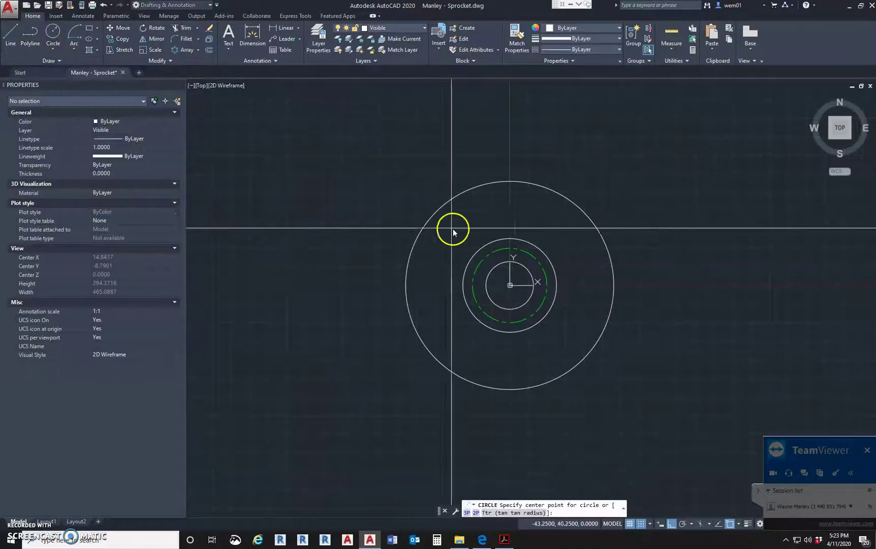
{"action": "key", "text": "Escape"}
- Draw a 165 mm diameter circle centred on the origin, around the 70 mm radius circle
{"action": "left_click", "coordinate": [53, 46]}
{"action": "left_click", "coordinate": [510, 284]}
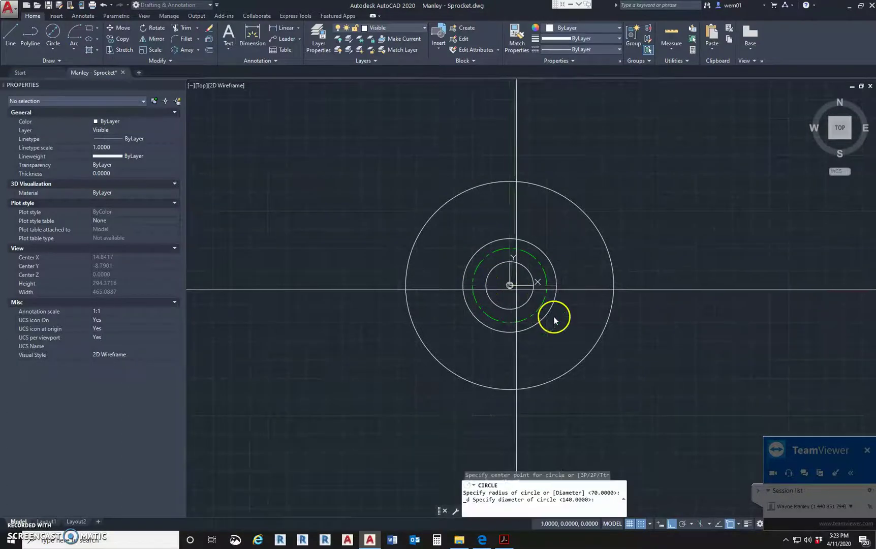
{"action": "type", "text": "16"}
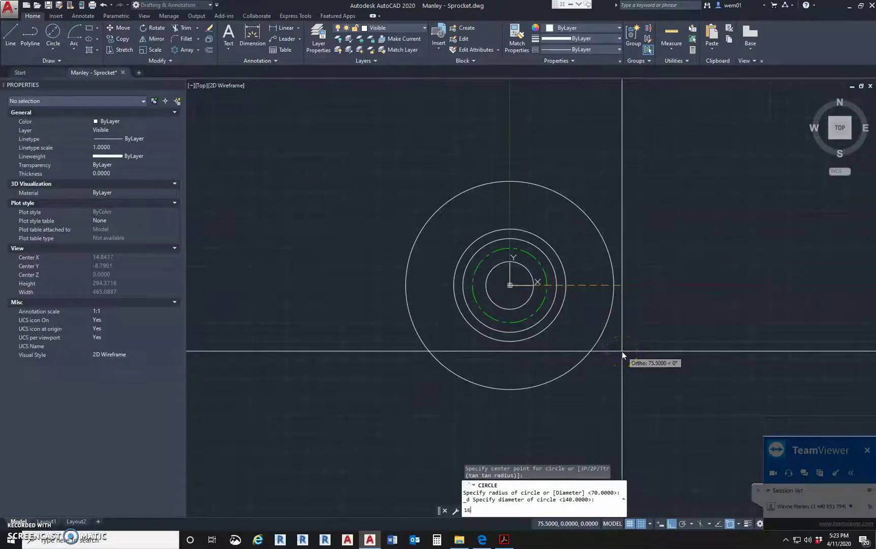
{"action": "type", "text": "5"}
{"action": "key", "text": "Return"}
- Draw another concentric circle at the origin with a radius of 189 mm
{"action": "right_click", "coordinate": [607, 336]}
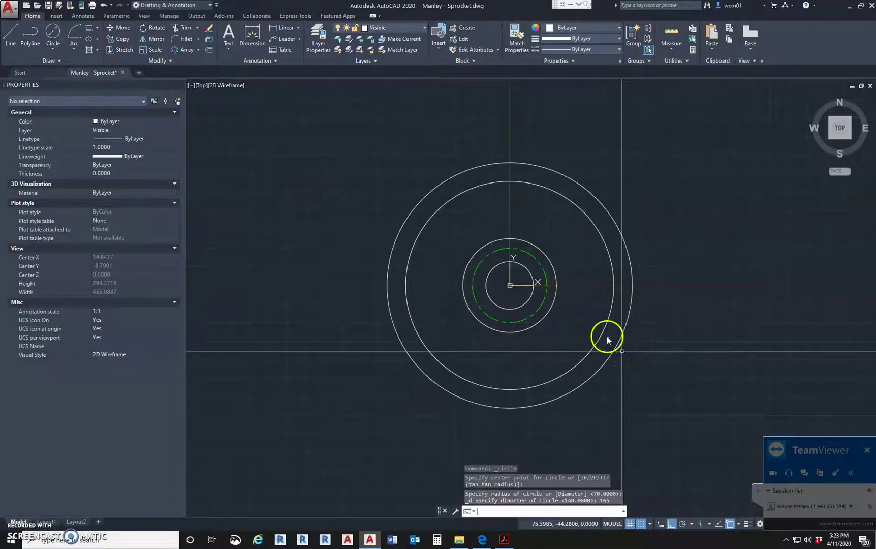
{"action": "left_click", "coordinate": [512, 286]}
{"action": "type", "text": "189"}
{"action": "key", "text": "Return"}
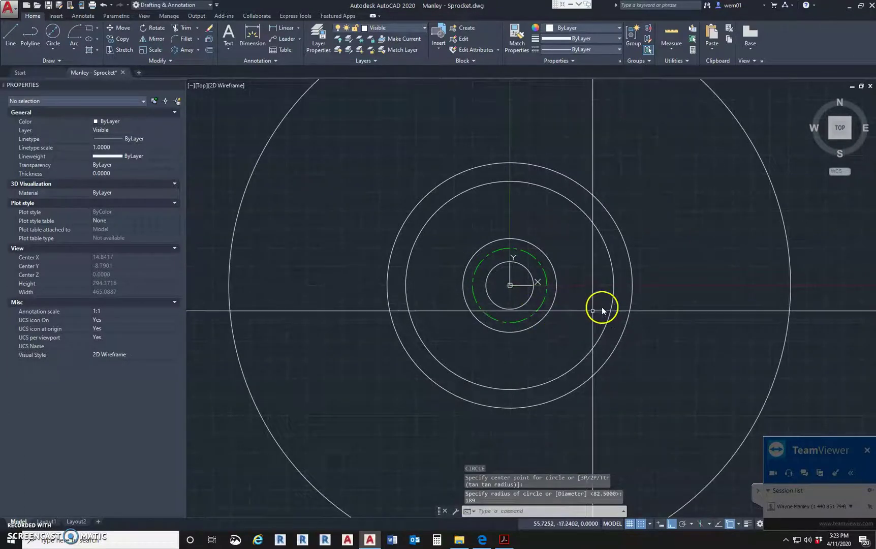
{"action": "key", "text": "Escape"}
{"action": "key", "text": "Escape"}
- Delete the oversized outermost circle of radius 189 mm
{"action": "left_click", "coordinate": [795, 307]}
{"action": "left_click", "coordinate": [755, 280]}
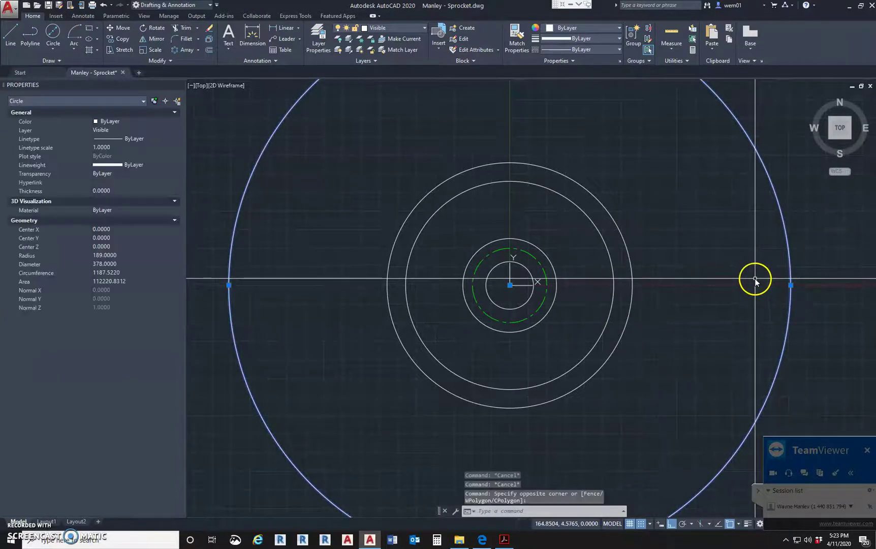
{"action": "key", "text": "Delete"}
{"action": "key", "text": "Escape"}
{"action": "key", "text": "Escape"}
- Draw a 189 mm diameter circle centred on the origin, around the 165 mm diameter circle
{"action": "left_click", "coordinate": [52, 45]}
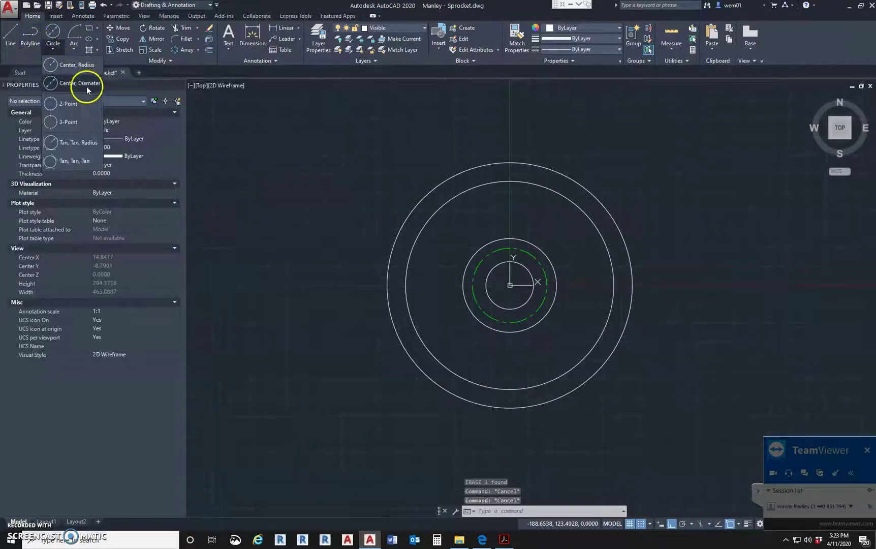
{"action": "left_click", "coordinate": [90, 85]}
{"action": "left_click", "coordinate": [510, 284]}
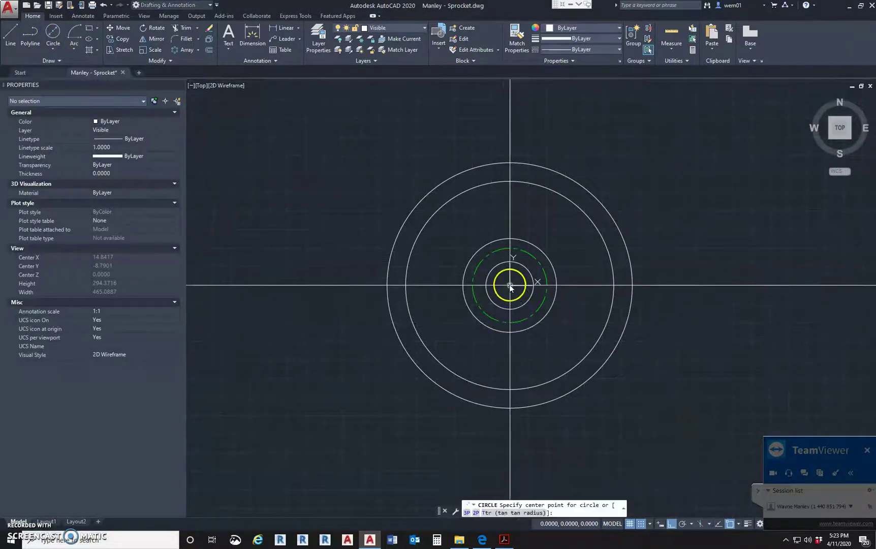
{"action": "type", "text": "189"}
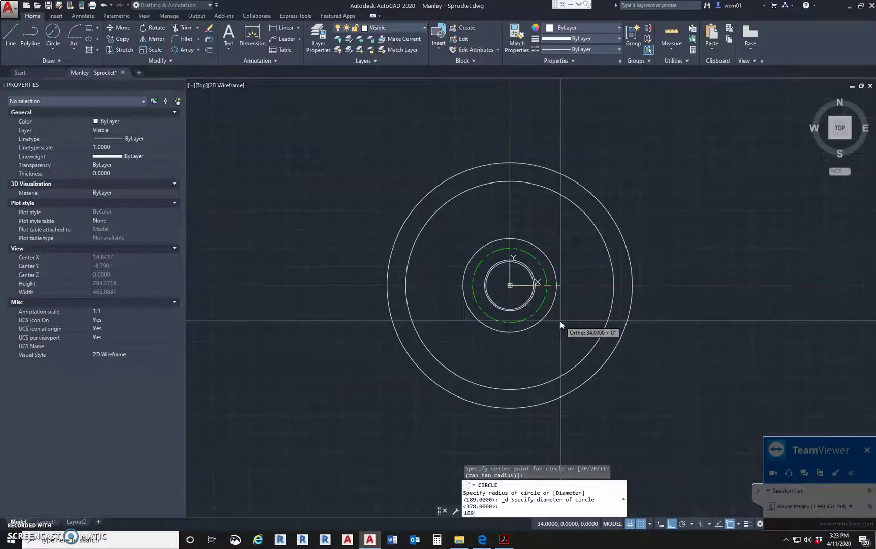
{"action": "key", "text": "Return"}
{"action": "key", "text": "Escape"}
{"action": "key", "text": "Escape"}
{"action": "key", "text": "Escape"}
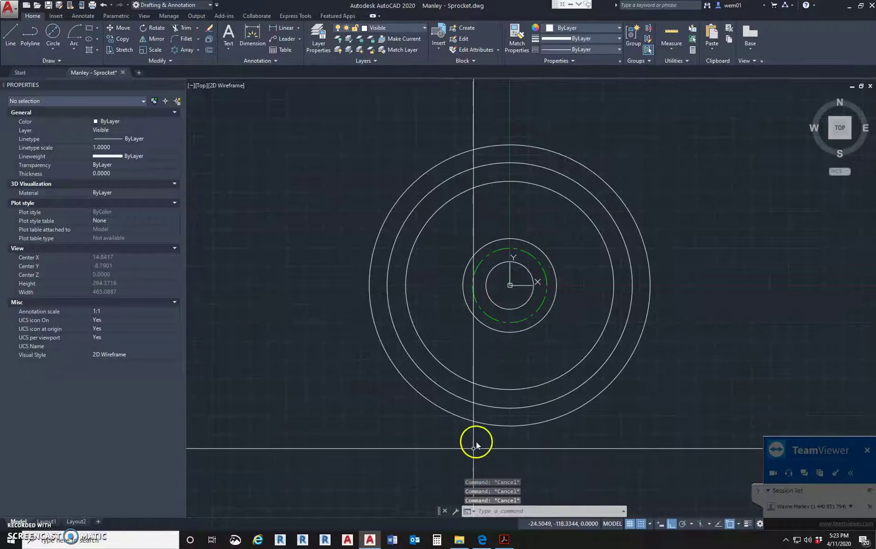
- Consult Sprocket.pdf and make Centerline the current layer in AutoCAD
{"action": "left_click", "coordinate": [502, 540]}
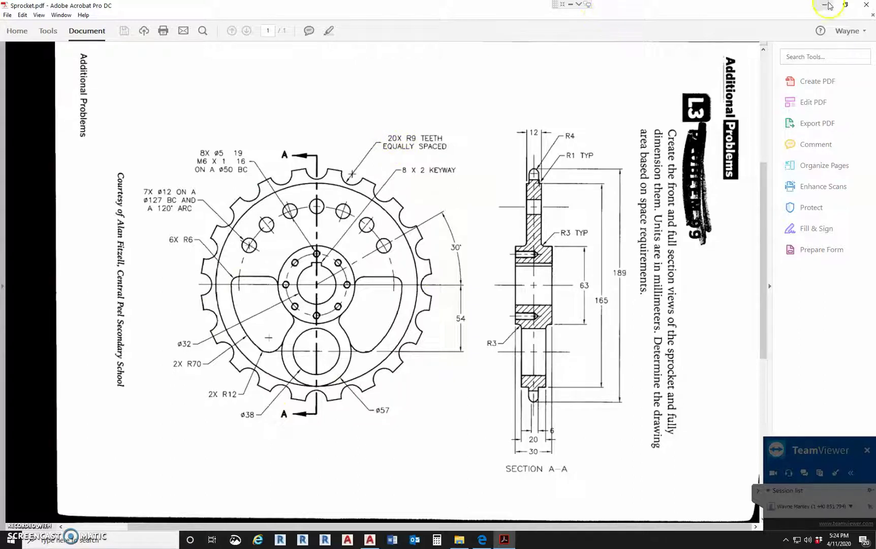
{"action": "left_click", "coordinate": [370, 539]}
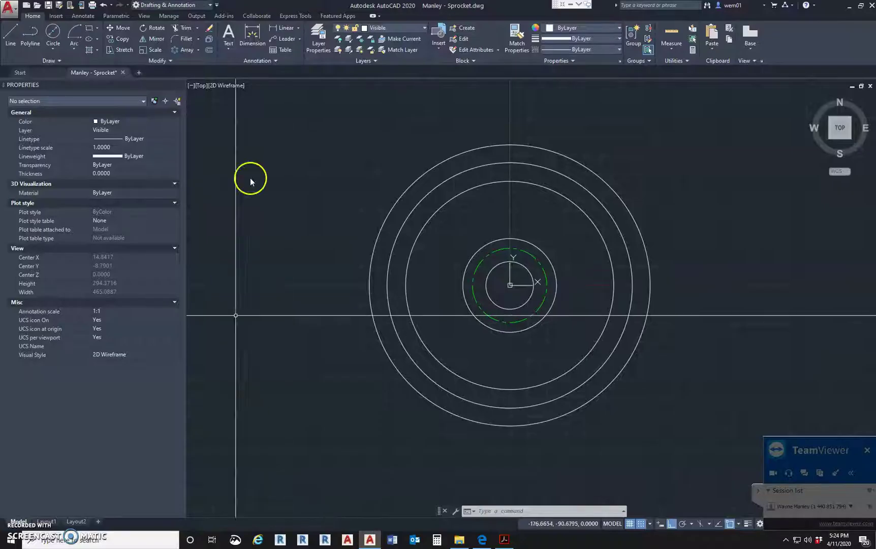
{"action": "key", "text": "space"}
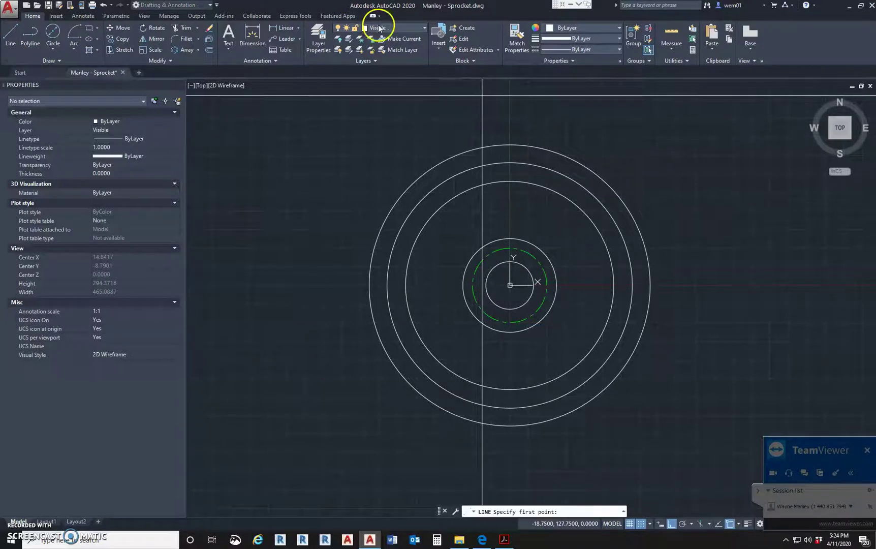
{"action": "left_click", "coordinate": [384, 28]}
{"action": "left_click", "coordinate": [383, 61]}
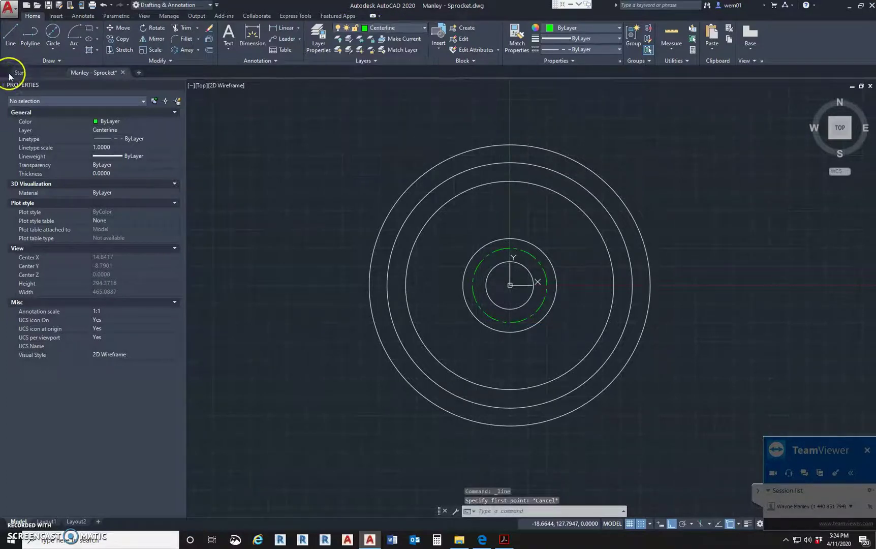
- Draw a vertical and a horizontal centerline between opposite quadrants of the 189 mm diameter circle
{"action": "left_click", "coordinate": [11, 37]}
{"action": "left_click", "coordinate": [509, 145]}
{"action": "left_click", "coordinate": [510, 424]}
{"action": "key", "text": "space"}
{"action": "key", "text": "space"}
{"action": "left_click", "coordinate": [371, 285]}
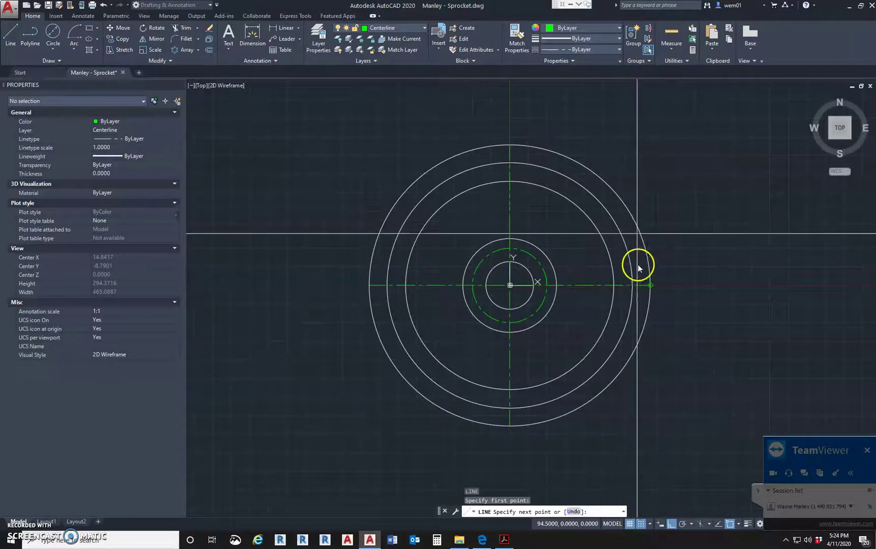
{"action": "left_click", "coordinate": [650, 284]}
{"action": "key", "text": "Escape"}
- Stretch both ends of the horizontal centerline beyond the outer circle, to about X 118 and X -115
{"action": "left_click", "coordinate": [641, 286]}
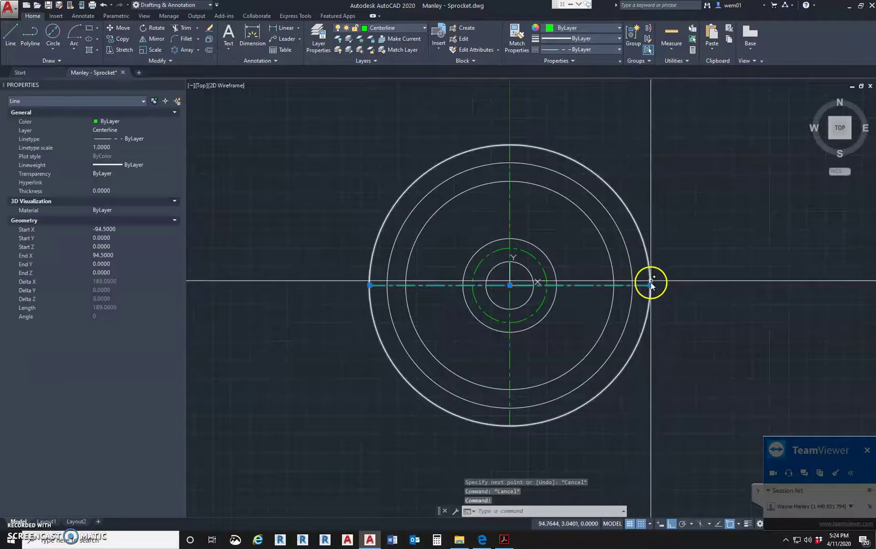
{"action": "left_click", "coordinate": [651, 286]}
{"action": "left_click", "coordinate": [685, 285]}
{"action": "left_click", "coordinate": [371, 285]}
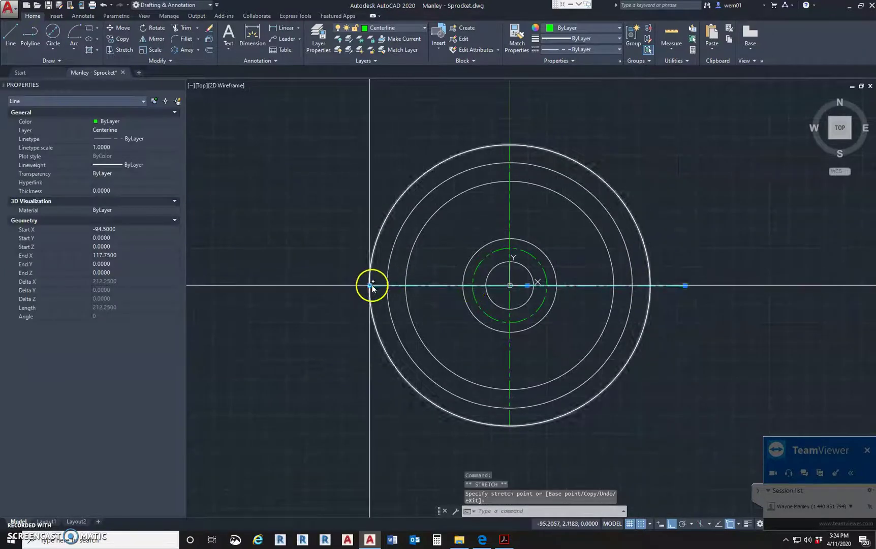
{"action": "left_click", "coordinate": [339, 288]}
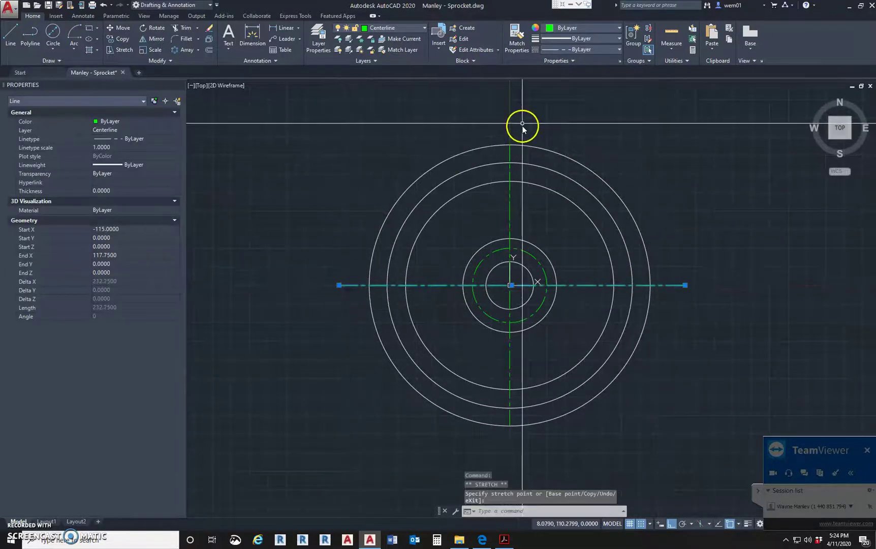
- Stretch the upper and lower ends of the vertical centerline past the outer circle
{"action": "left_click", "coordinate": [509, 152]}
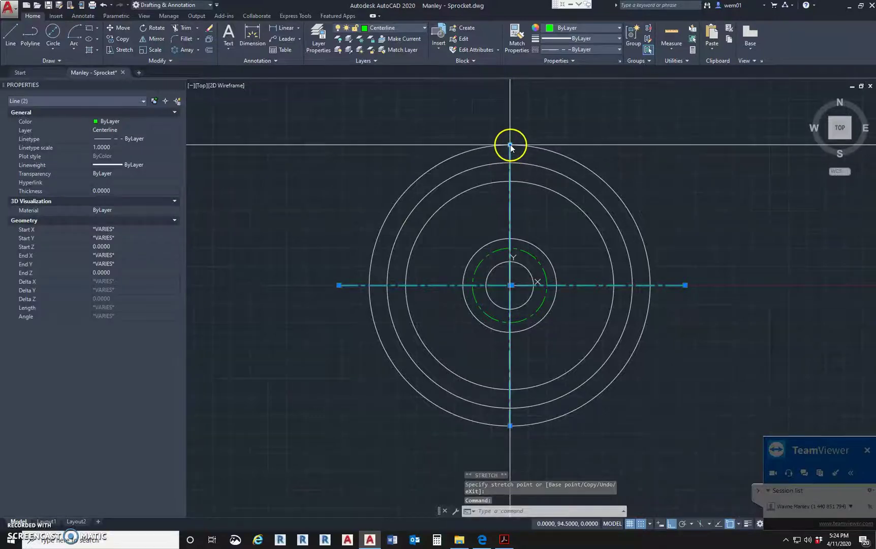
{"action": "left_click", "coordinate": [510, 122]}
{"action": "left_click", "coordinate": [510, 426]}
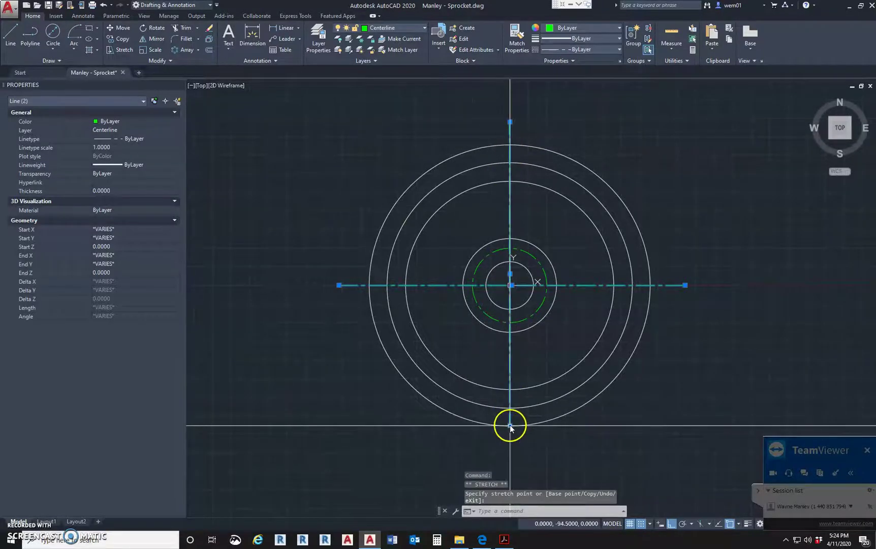
{"action": "left_click", "coordinate": [509, 454]}
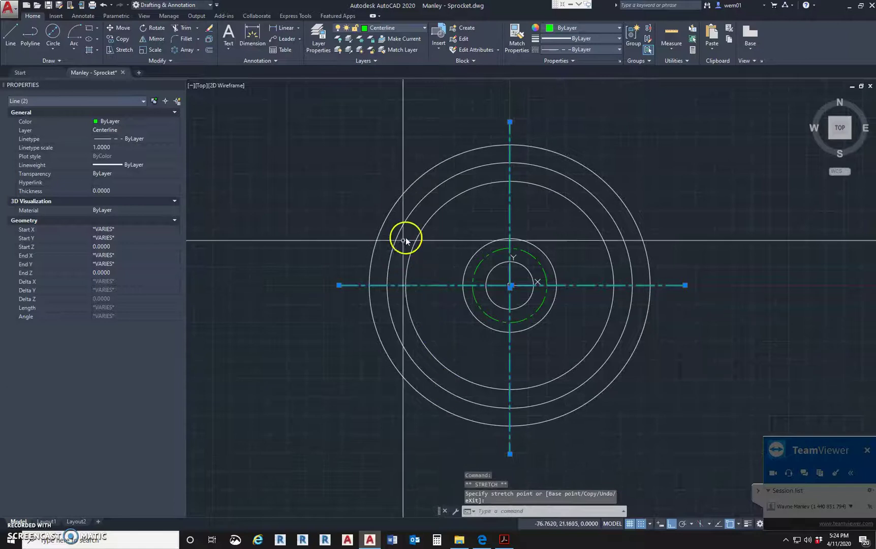
{"action": "key", "text": "Escape"}
{"action": "key", "text": "Escape"}
{"action": "key", "text": "Escape"}
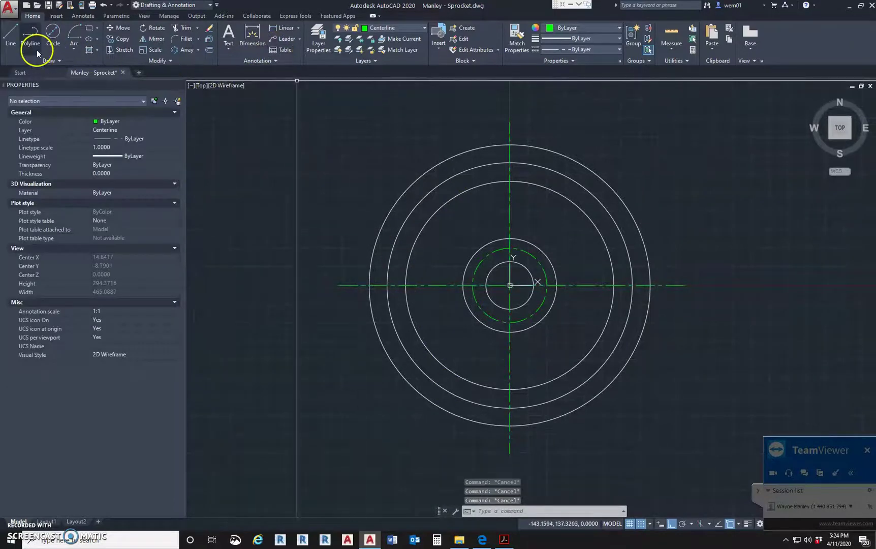
- Draw a circle of radius 9 mm centred on the top quadrant of the 189 mm diameter circle
{"action": "left_click", "coordinate": [53, 48]}
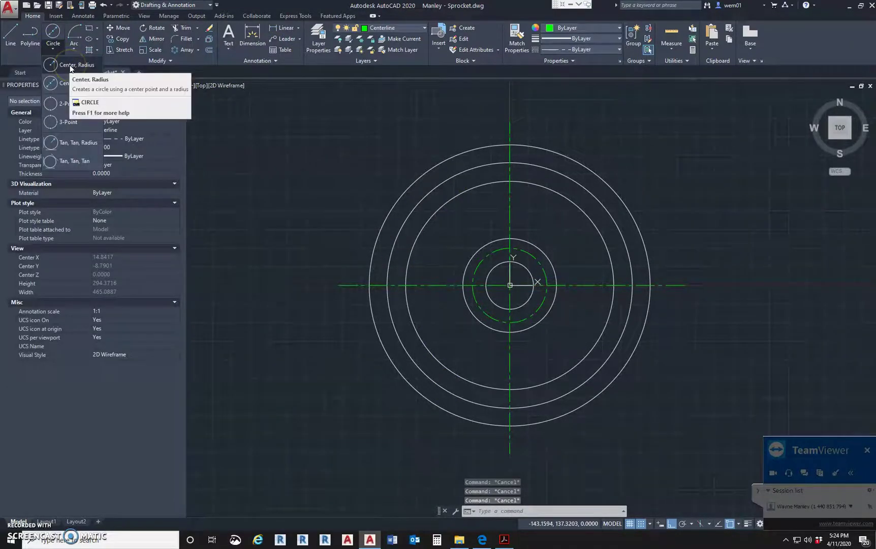
{"action": "left_click", "coordinate": [71, 65]}
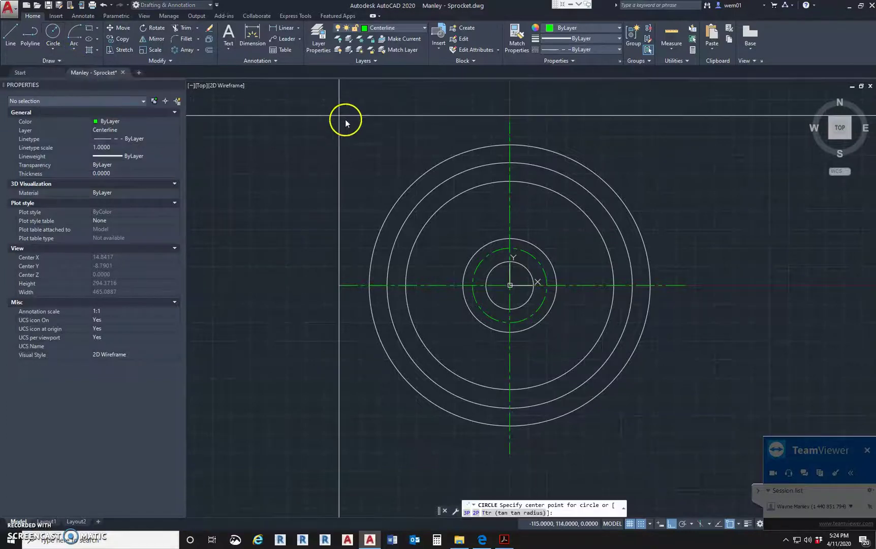
{"action": "left_click", "coordinate": [514, 151]}
{"action": "type", "text": "r"}
{"action": "key", "text": "Return"}
{"action": "type", "text": "9"}
{"action": "key", "text": "Return"}
{"action": "key", "text": "Escape"}
{"action": "key", "text": "Escape"}
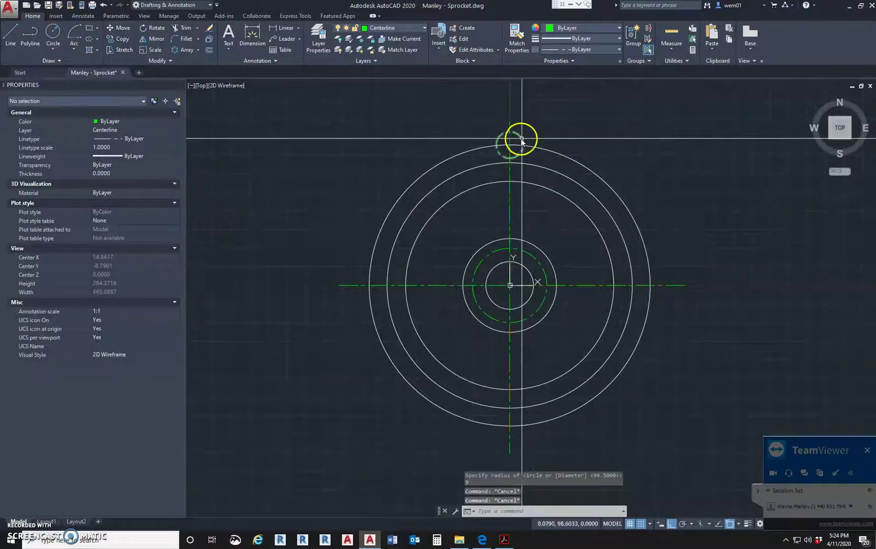
- Move the 9 mm radius tooth circle to the Visible layer and make Visible the current layer
{"action": "left_click", "coordinate": [521, 139]}
{"action": "left_click", "coordinate": [379, 28]}
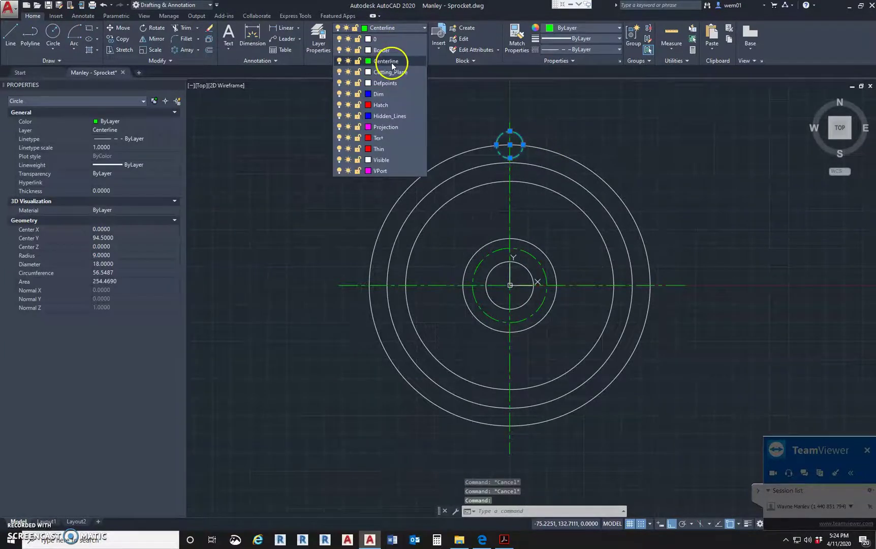
{"action": "left_click", "coordinate": [382, 162]}
{"action": "key", "text": "Escape"}
{"action": "left_click", "coordinate": [401, 27]}
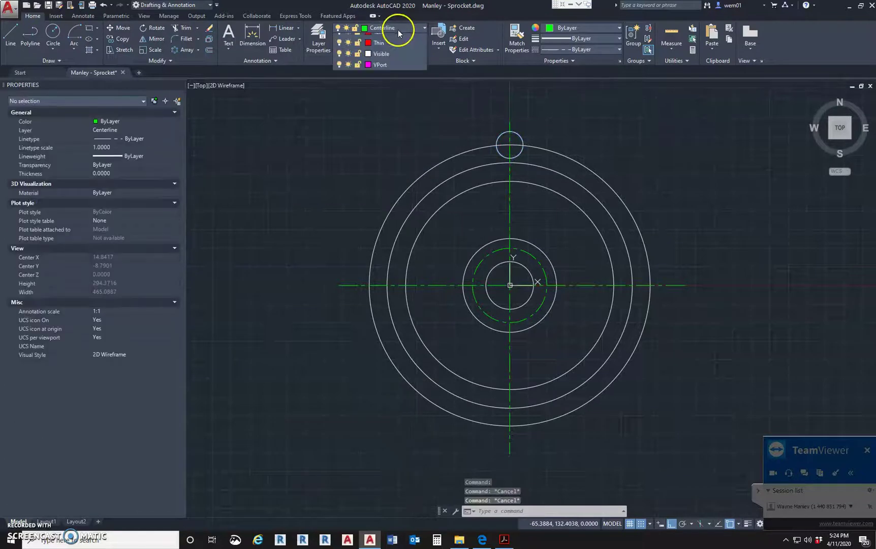
{"action": "left_click", "coordinate": [382, 160]}
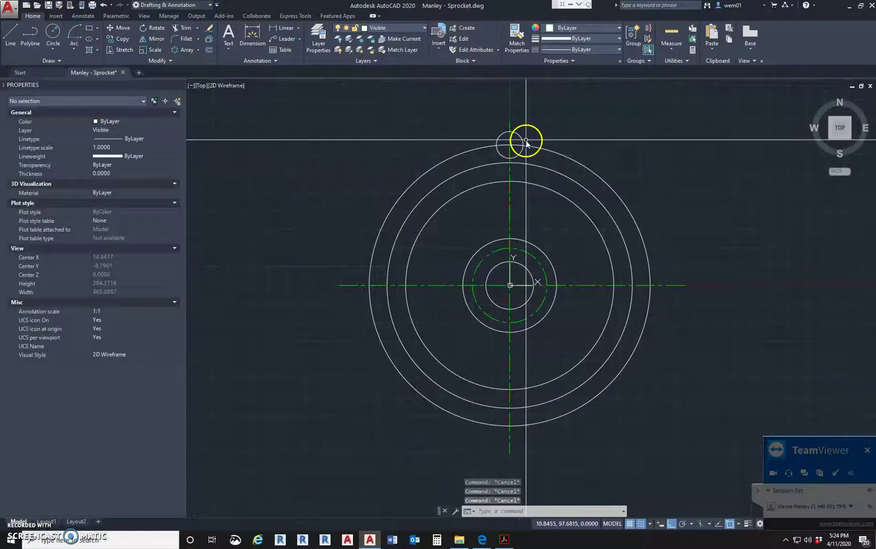
- Trim away the part of the 9 mm radius tooth circle that lies outside the 189 mm diameter circle
{"action": "type", "text": "tr"}
{"action": "key", "text": "Return"}
{"action": "left_click", "coordinate": [544, 149]}
{"action": "key", "text": "Return"}
{"action": "key", "text": "Escape"}
{"action": "key", "text": "Escape"}
{"action": "key", "text": "Escape"}
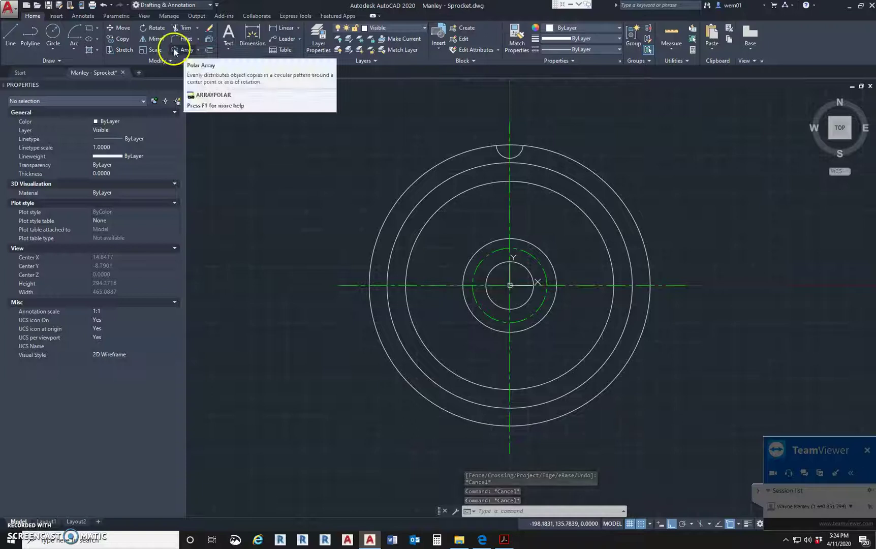
- Create a polar array of the trimmed tooth arc around the centre of the concentric circles
{"action": "left_click", "coordinate": [198, 50]}
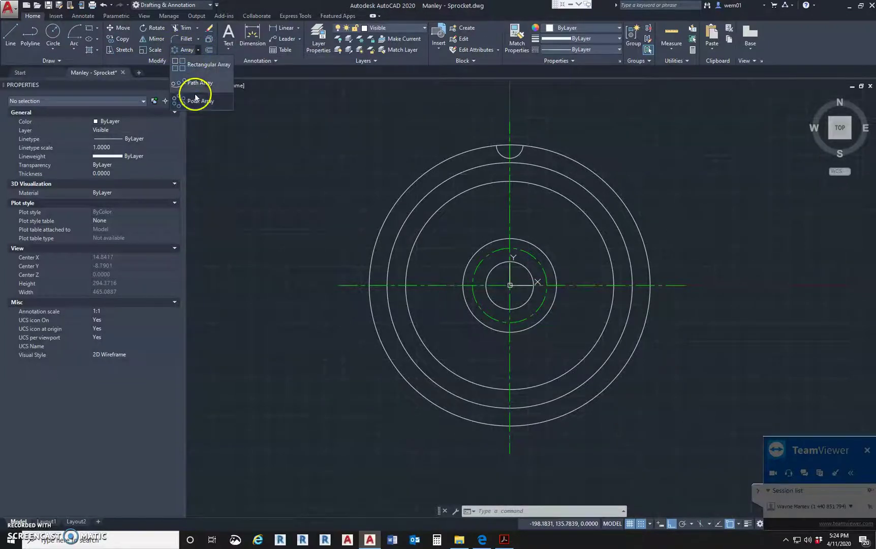
{"action": "left_click", "coordinate": [181, 48]}
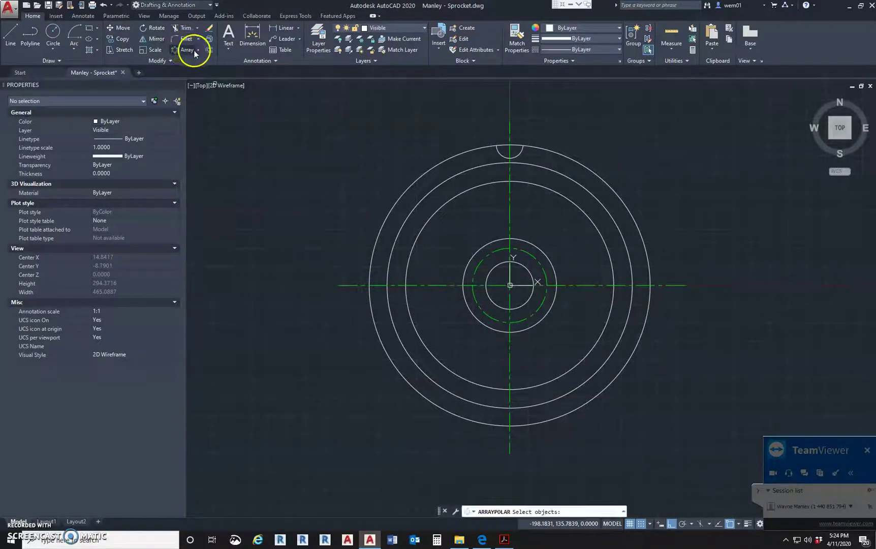
{"action": "left_click", "coordinate": [198, 49]}
{"action": "left_click", "coordinate": [185, 51]}
{"action": "left_click", "coordinate": [502, 155]}
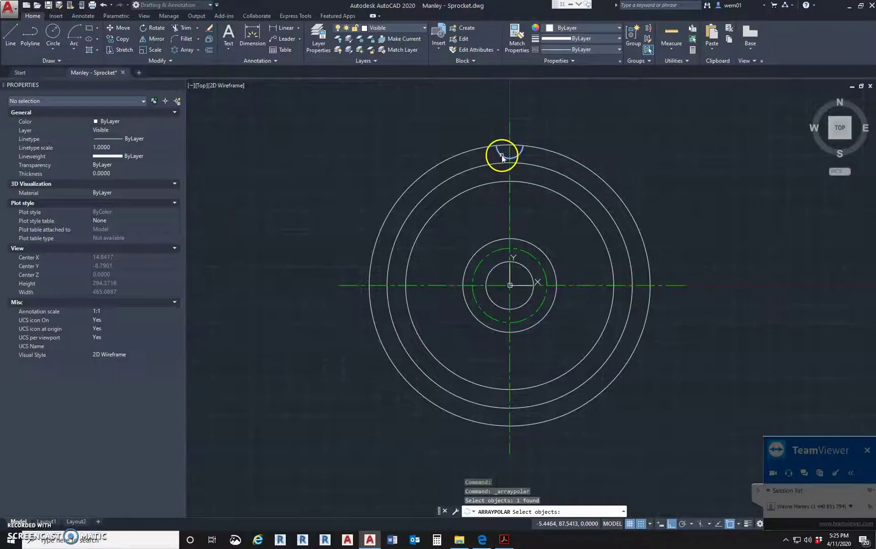
{"action": "key", "text": "Return"}
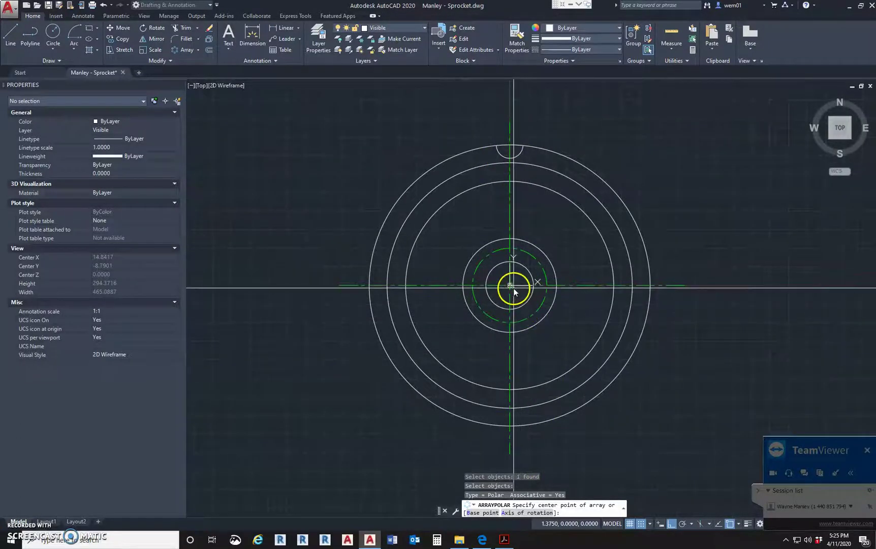
{"action": "right_click", "coordinate": [533, 279], "text": "shift"}
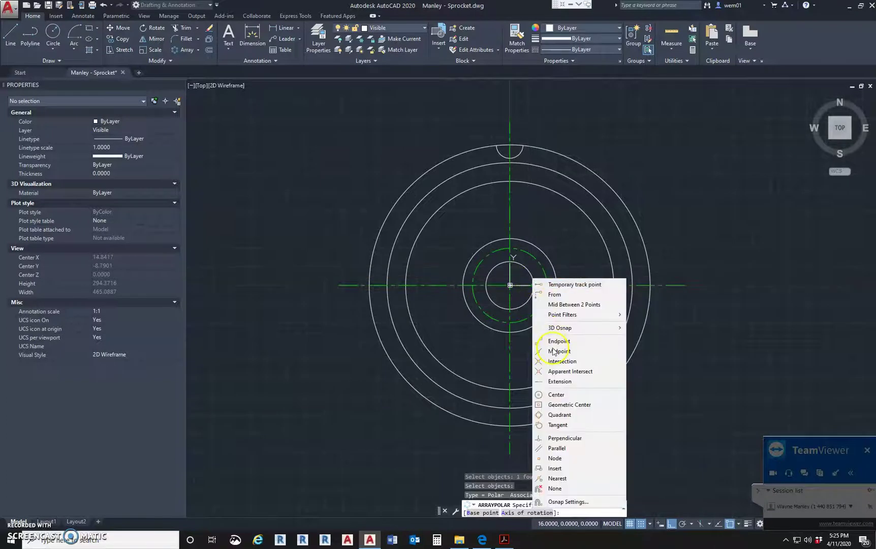
{"action": "left_click", "coordinate": [554, 392]}
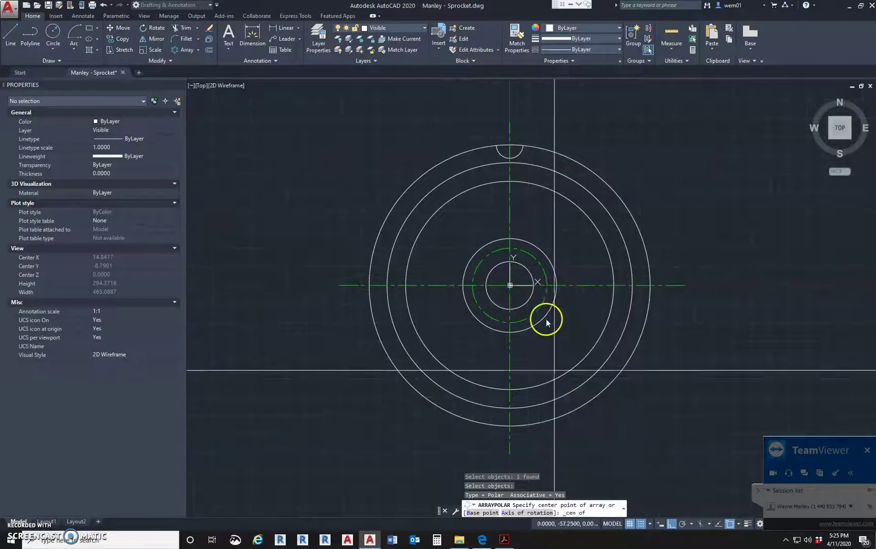
{"action": "left_click", "coordinate": [529, 270]}
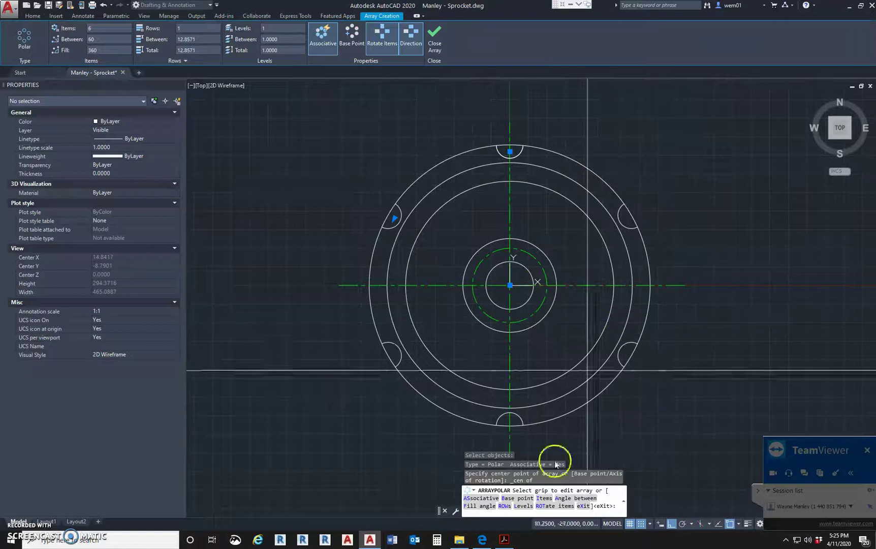
- Set the tooth array to 20 items and finish it
{"action": "left_click", "coordinate": [548, 498]}
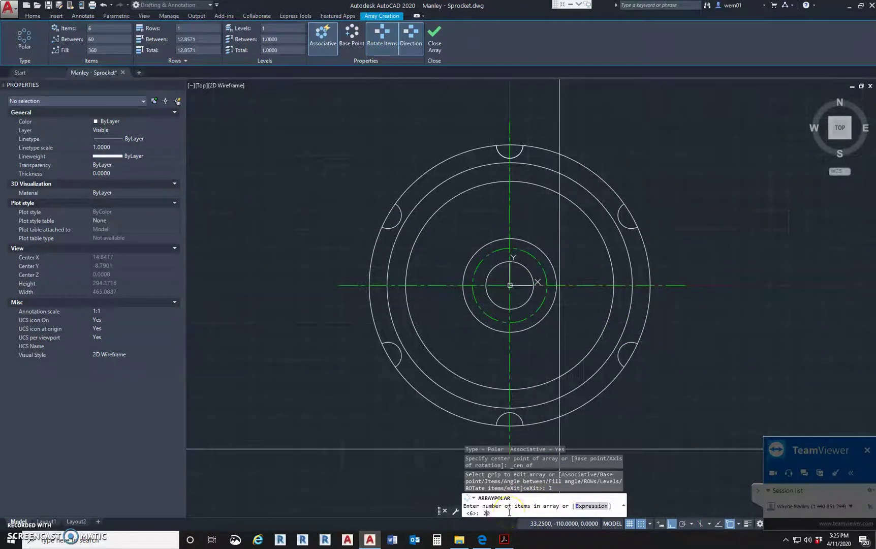
{"action": "key", "text": "Return"}
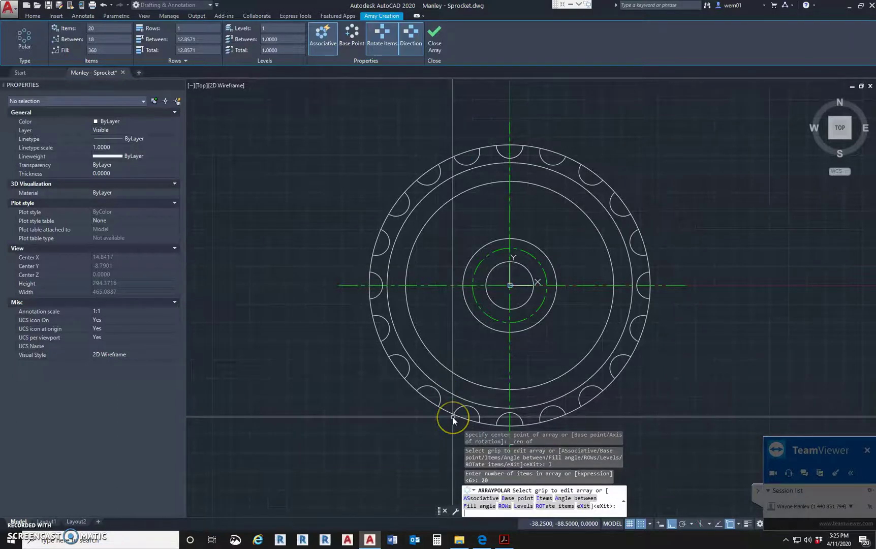
{"action": "key", "text": "Escape"}
{"action": "key", "text": "Escape"}
{"action": "key", "text": "Escape"}
- Trim away the segments of the 189 mm diameter circle that span the 20 arrayed tooth arcs, opening every notch around the rim
{"action": "type", "text": "tr"}
{"action": "key", "text": "Return"}
{"action": "key", "text": "Return"}
{"action": "left_click", "coordinate": [503, 144]}
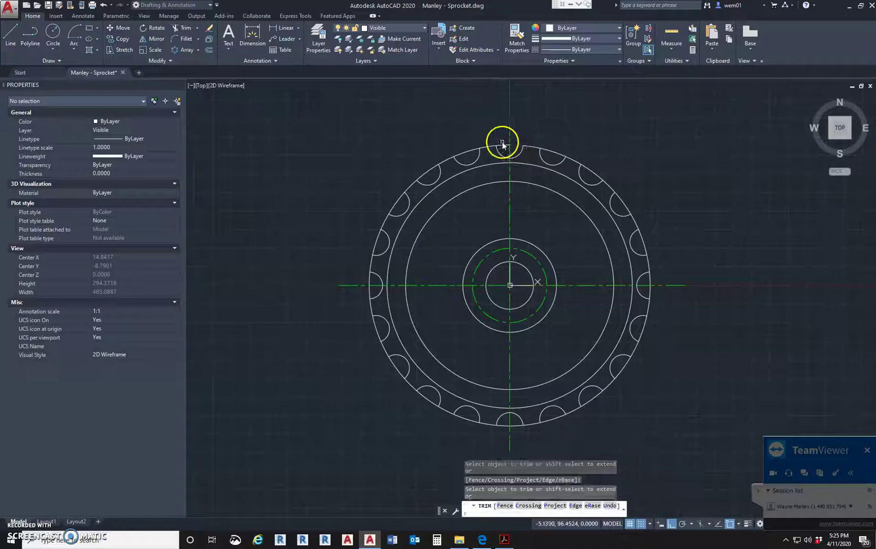
{"action": "left_click", "coordinate": [468, 151]}
{"action": "left_click", "coordinate": [435, 167]}
{"action": "left_click", "coordinate": [399, 201]}
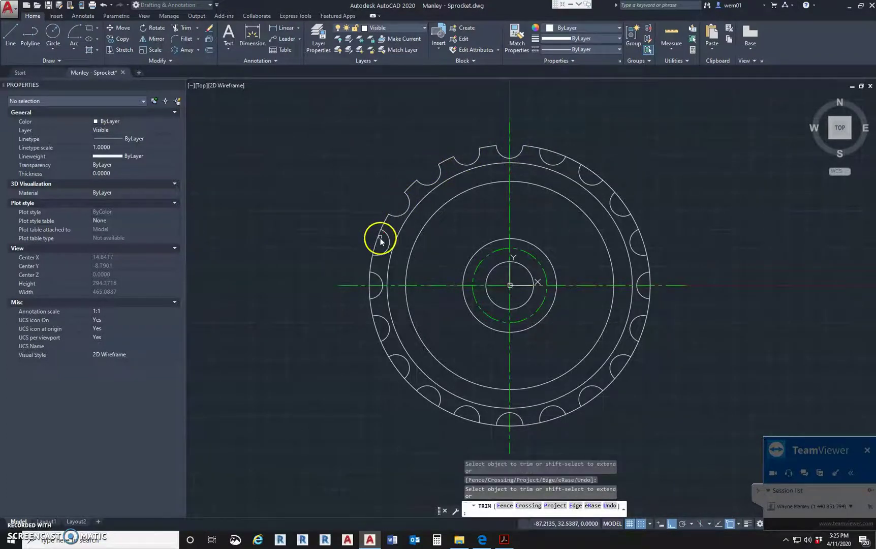
{"action": "left_click", "coordinate": [371, 288]}
{"action": "left_click", "coordinate": [393, 363]}
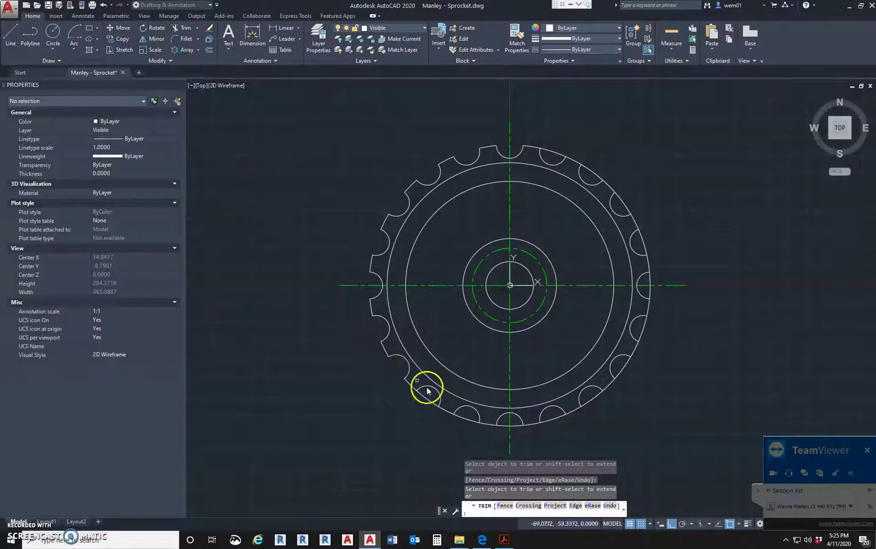
{"action": "left_click", "coordinate": [500, 426]}
{"action": "left_click", "coordinate": [519, 425]}
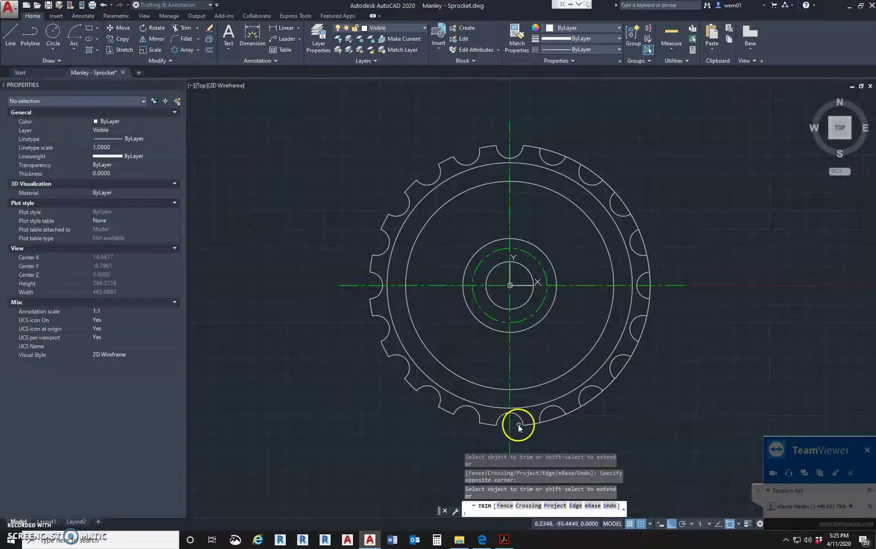
{"action": "left_click", "coordinate": [547, 426]}
{"action": "left_click", "coordinate": [589, 406]}
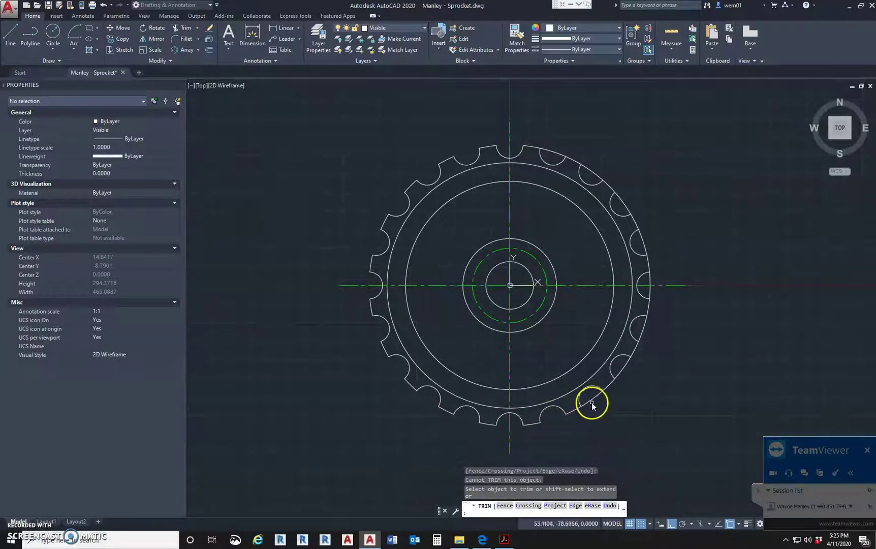
{"action": "left_click", "coordinate": [620, 369]}
{"action": "left_click", "coordinate": [640, 333]}
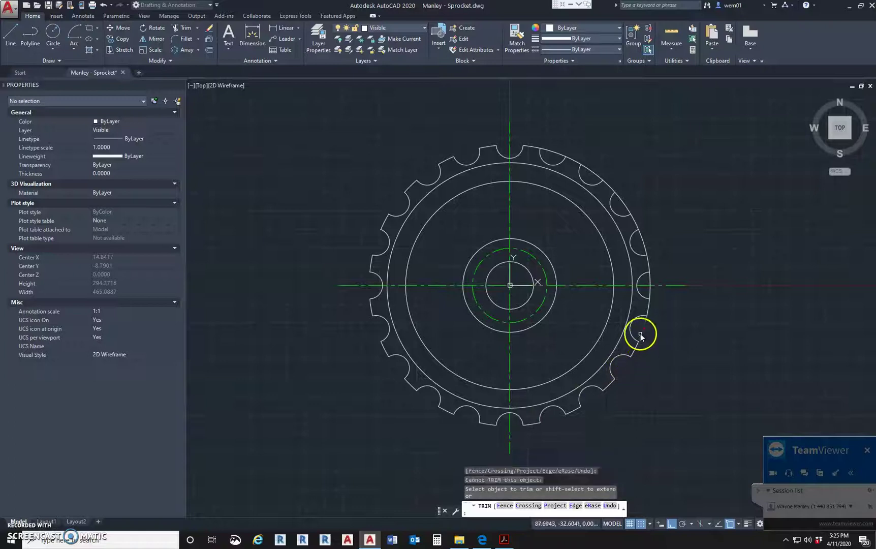
{"action": "left_click", "coordinate": [651, 298]}
{"action": "left_click", "coordinate": [651, 299]}
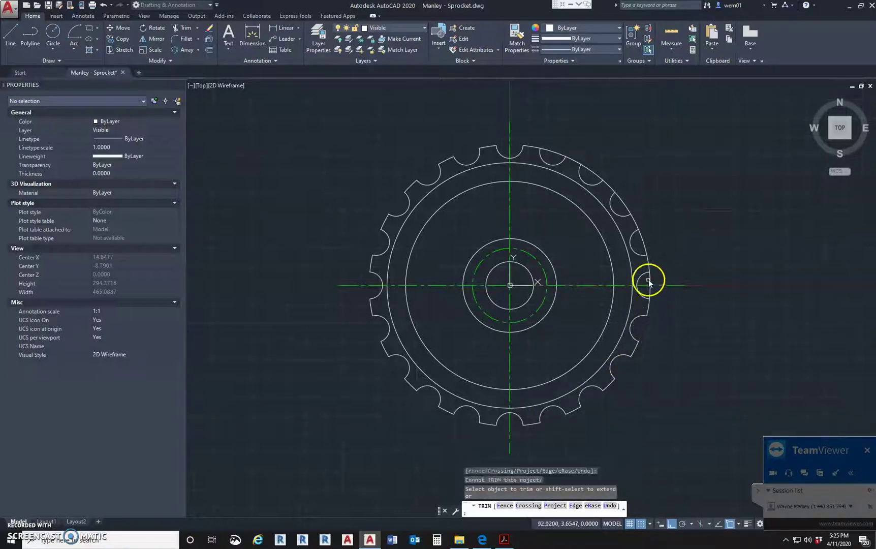
{"action": "left_click", "coordinate": [650, 279]}
{"action": "left_click", "coordinate": [651, 284]}
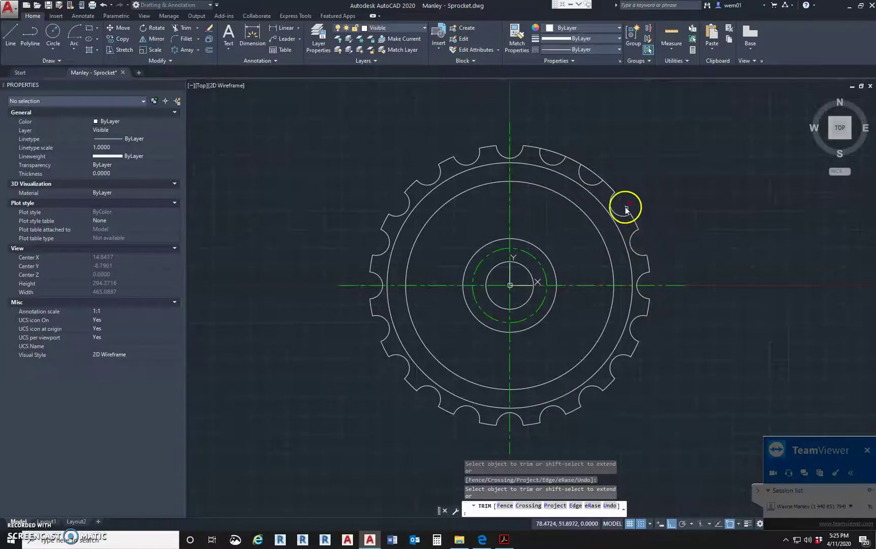
{"action": "left_click", "coordinate": [594, 171]}
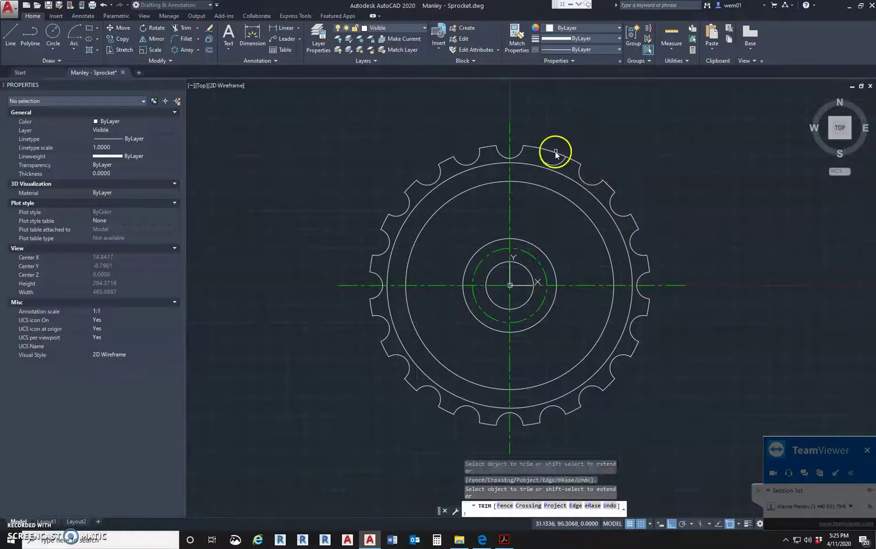
{"action": "key", "text": "Escape"}
{"action": "key", "text": "Escape"}
{"action": "key", "text": "Escape"}
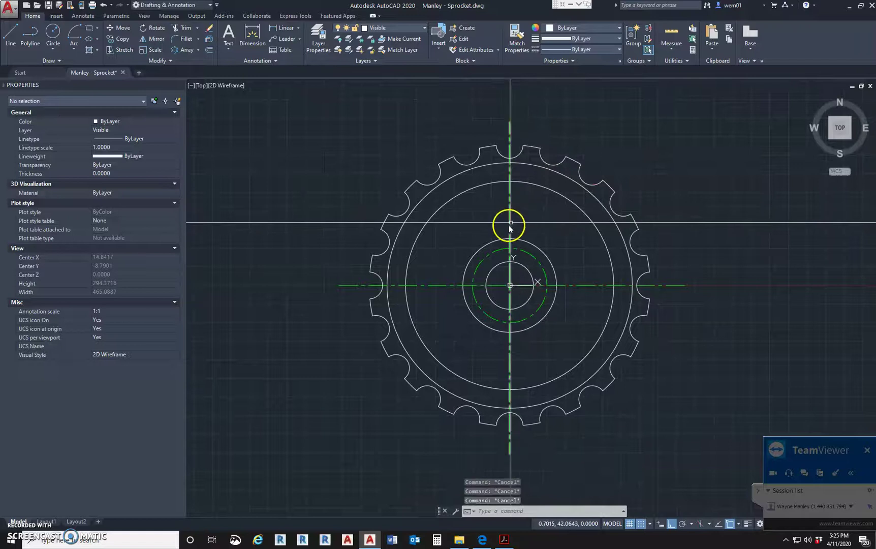
- Check Sprocket.pdf in Acrobat for the lower hole's position, return to AutoCAD and offset the horizontal centerline 54 mm downward
{"action": "left_click", "coordinate": [505, 539]}
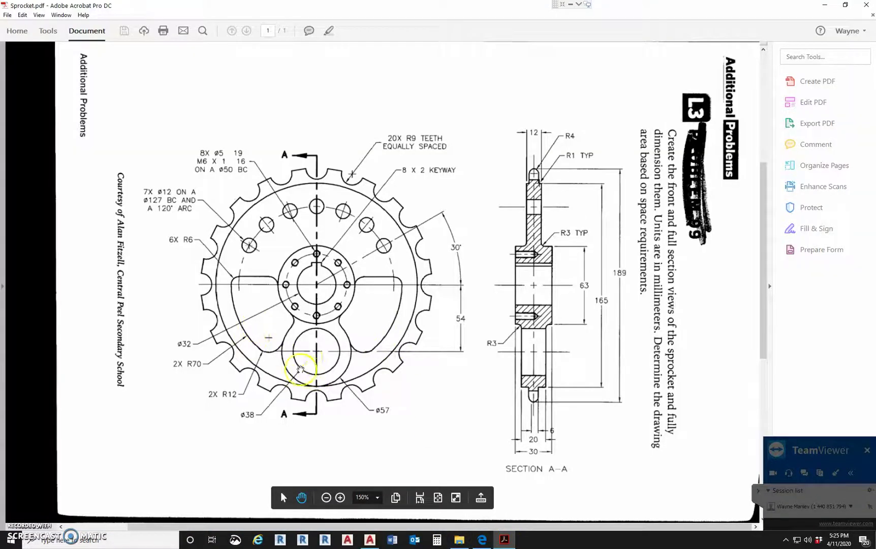
{"action": "scroll", "coordinate": [299, 363], "scroll_direction": "up", "scroll_amount": 1}
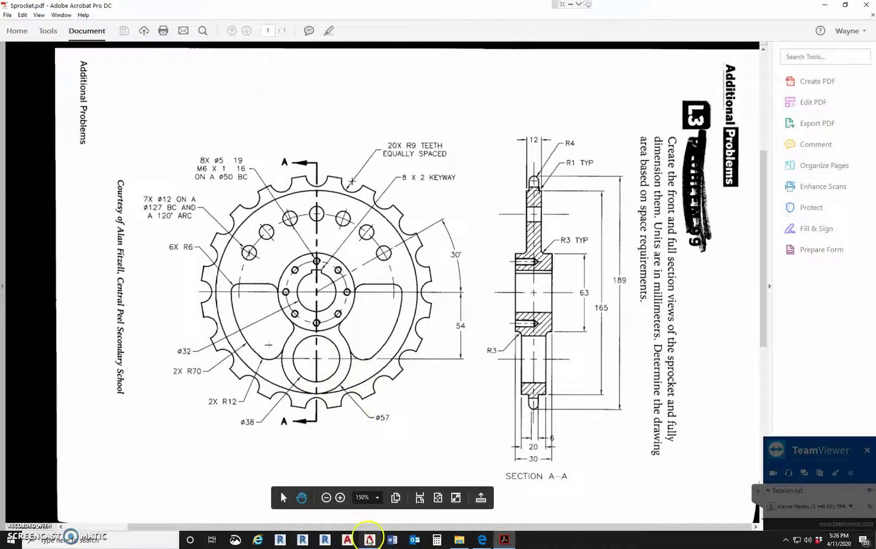
{"action": "left_click", "coordinate": [370, 540]}
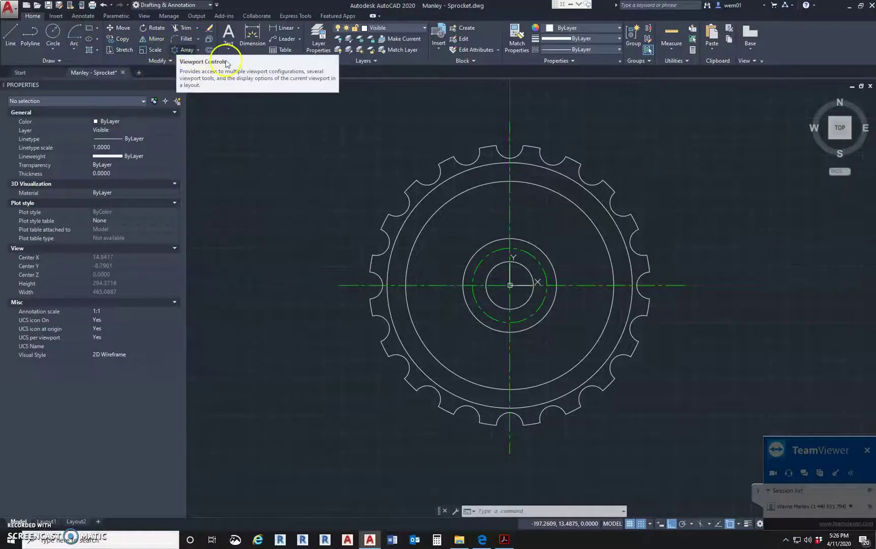
{"action": "left_click", "coordinate": [211, 51]}
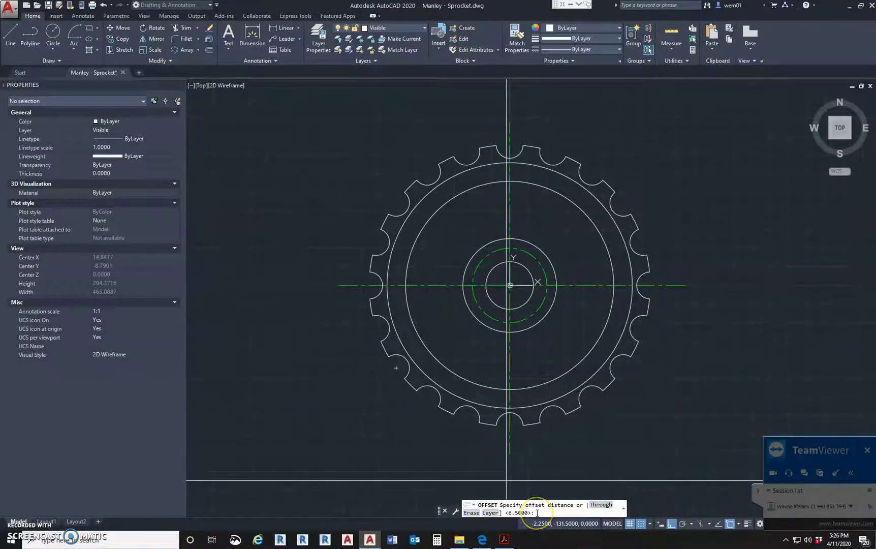
{"action": "type", "text": "54"}
{"action": "key", "text": "Return"}
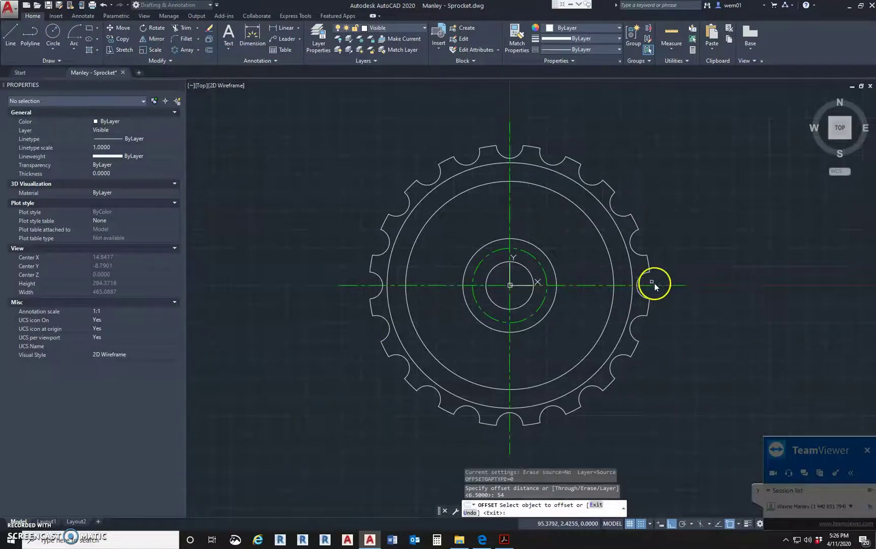
{"action": "key", "text": "Escape"}
{"action": "key", "text": "Escape"}
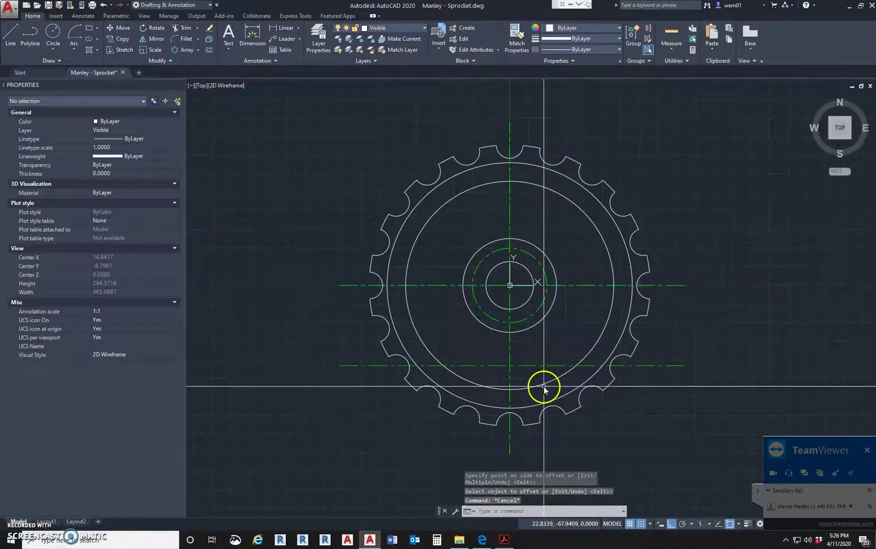
- Draw a 38 mm diameter circle centred where the offset centerline crosses the vertical centerline
{"action": "left_click", "coordinate": [52, 49]}
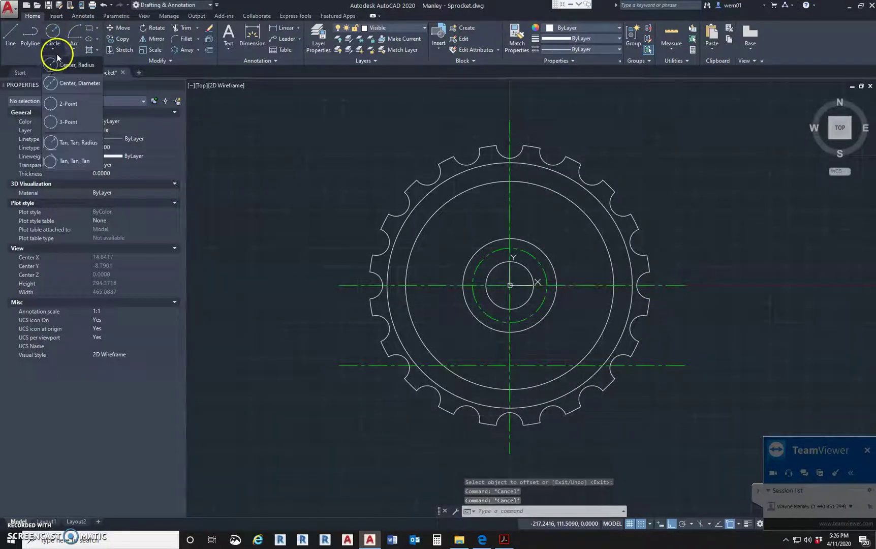
{"action": "left_click", "coordinate": [64, 84]}
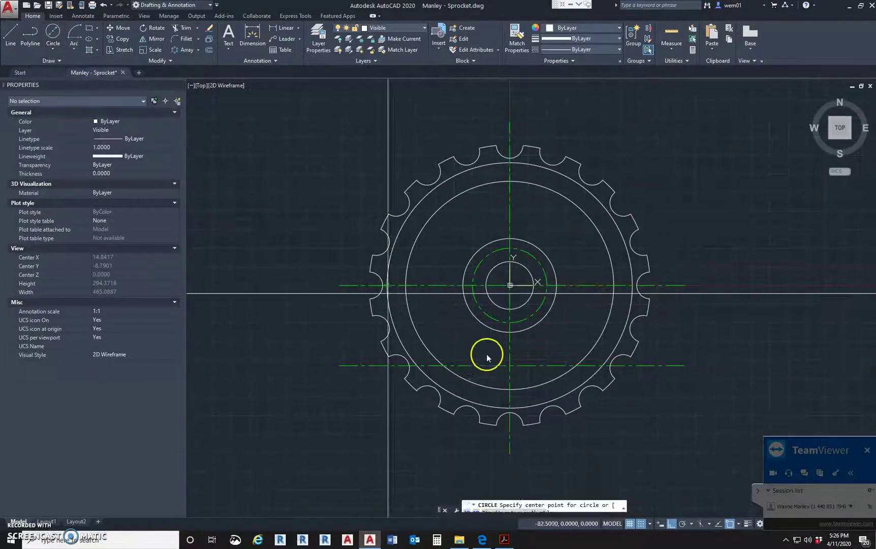
{"action": "left_click", "coordinate": [510, 365]}
{"action": "type", "text": "38"}
{"action": "key", "text": "Return"}
{"action": "key", "text": "Escape"}
{"action": "key", "text": "Escape"}
{"action": "key", "text": "Escape"}
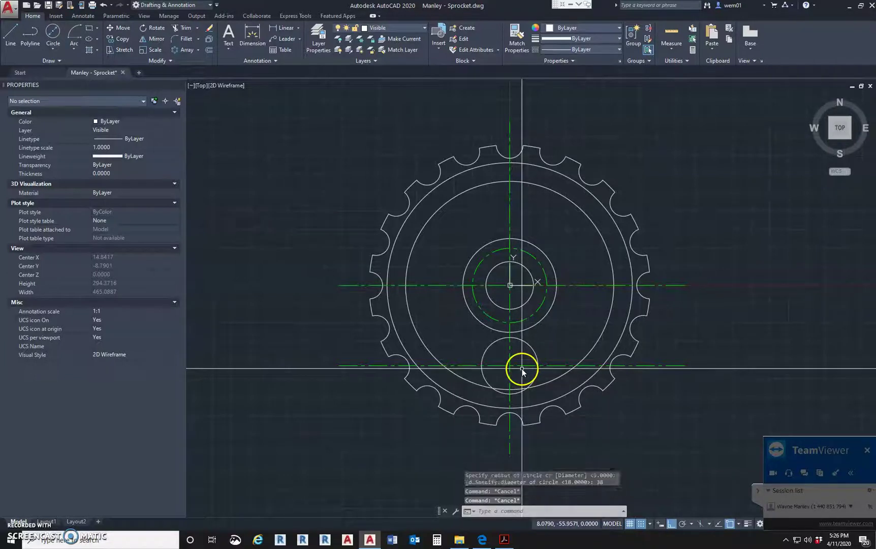
- Try a circle of radius 57 mm on the centre of the 38 mm diameter circle and erase it
{"action": "key", "text": "Return"}
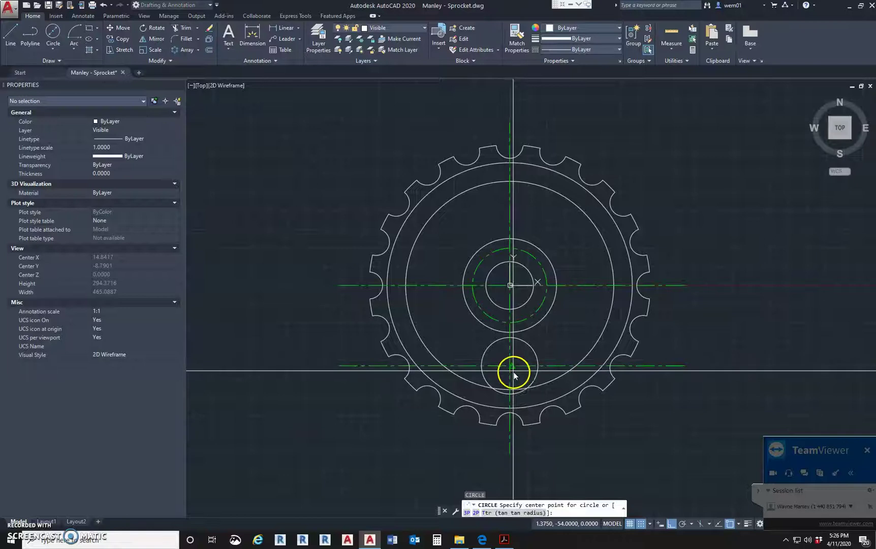
{"action": "right_click", "coordinate": [514, 371], "text": "shift"}
{"action": "left_click", "coordinate": [554, 227]}
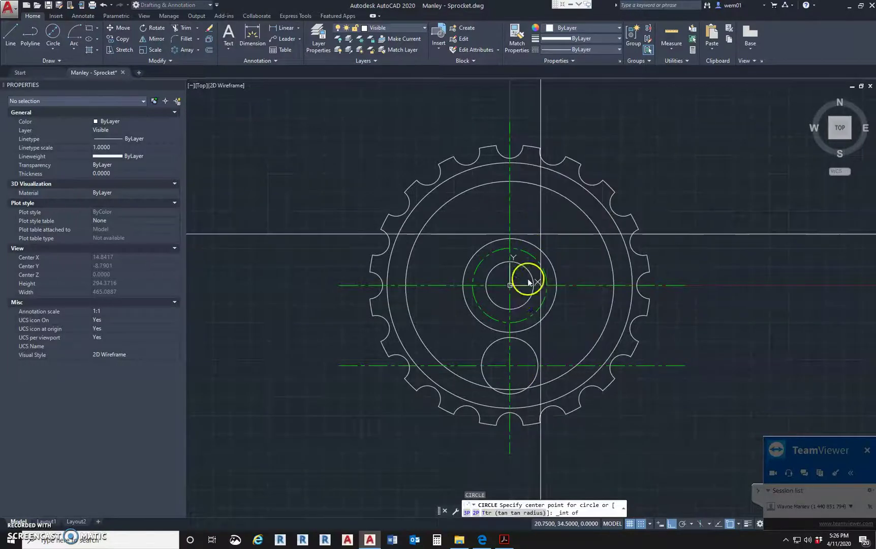
{"action": "left_click", "coordinate": [509, 365]}
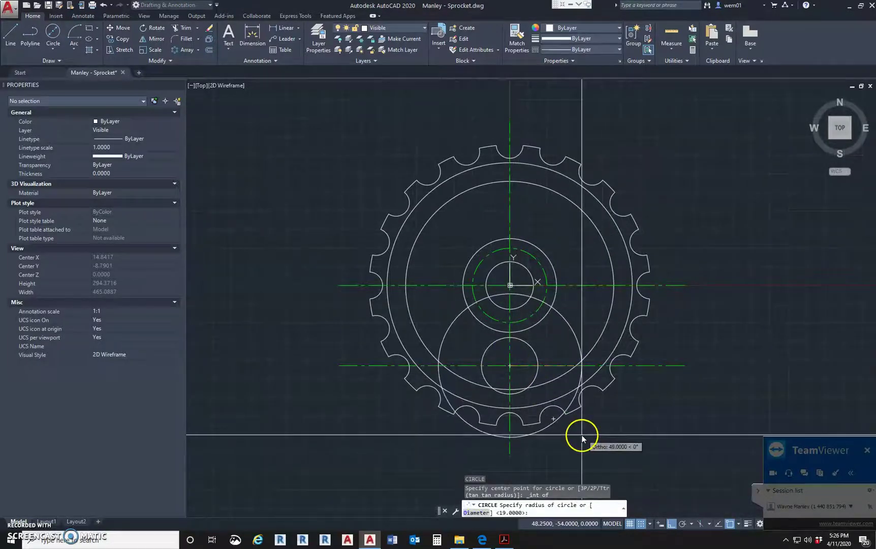
{"action": "type", "text": "57"}
{"action": "key", "text": "Return"}
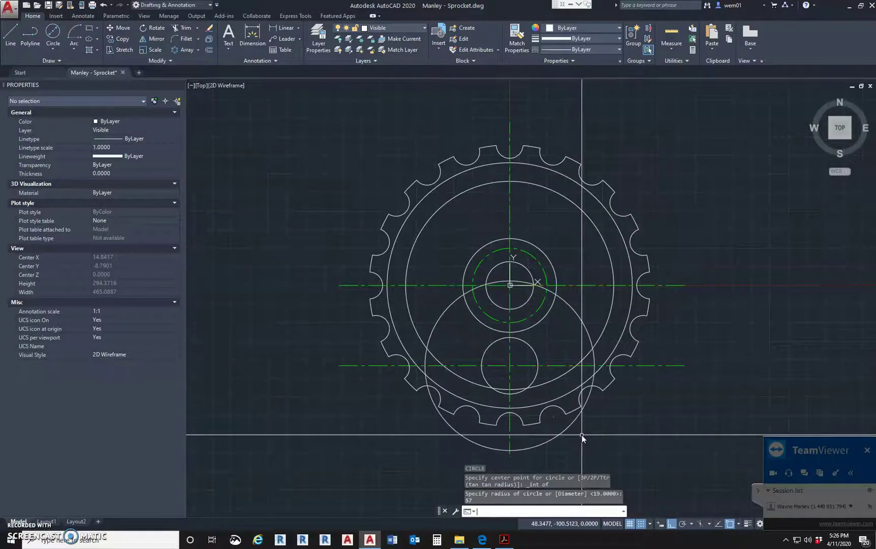
{"action": "key", "text": "Escape"}
{"action": "key", "text": "Escape"}
{"action": "left_click", "coordinate": [573, 326]}
{"action": "left_click", "coordinate": [573, 311]}
{"action": "key", "text": "Delete"}
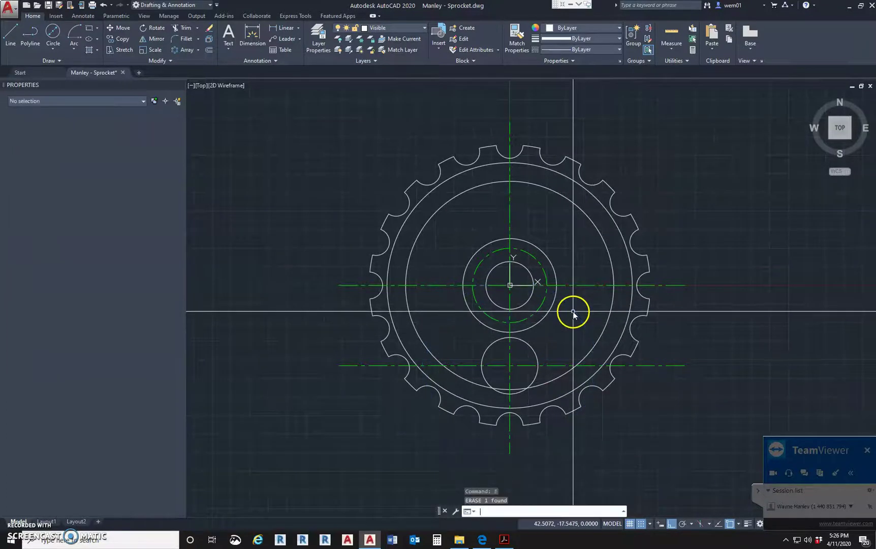
- Draw a 57 mm diameter circle concentric with the 38 mm diameter circle on the offset centerline
{"action": "left_click", "coordinate": [51, 48]}
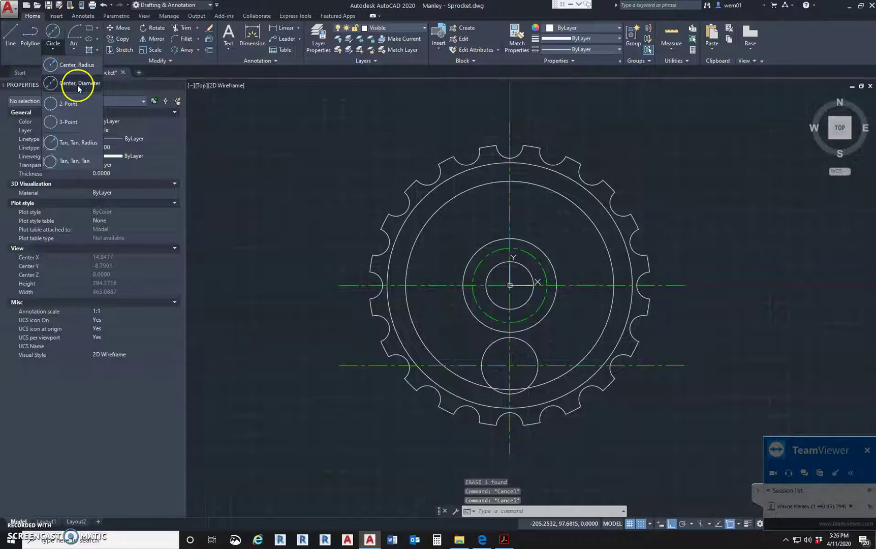
{"action": "left_click", "coordinate": [77, 83]}
{"action": "left_click", "coordinate": [511, 365]}
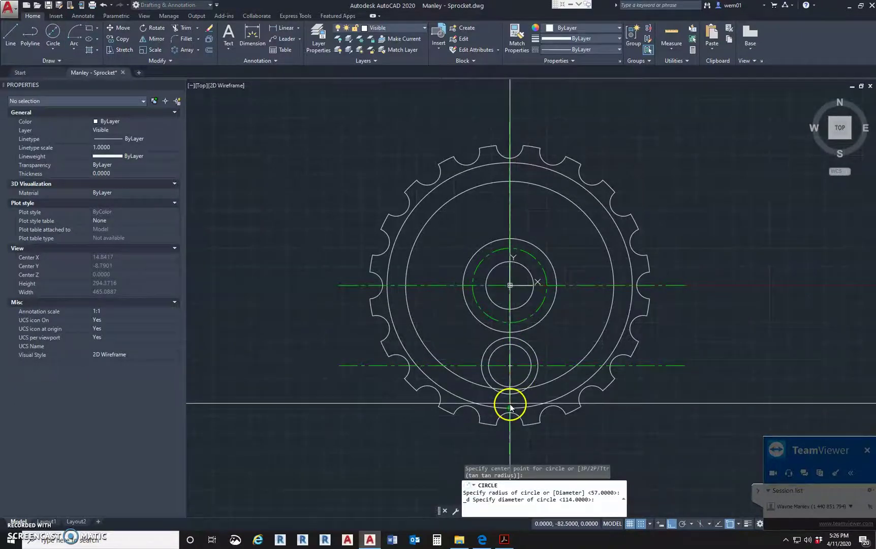
{"action": "type", "text": "57"}
{"action": "key", "text": "Return"}
{"action": "key", "text": "Escape"}
{"action": "key", "text": "Escape"}
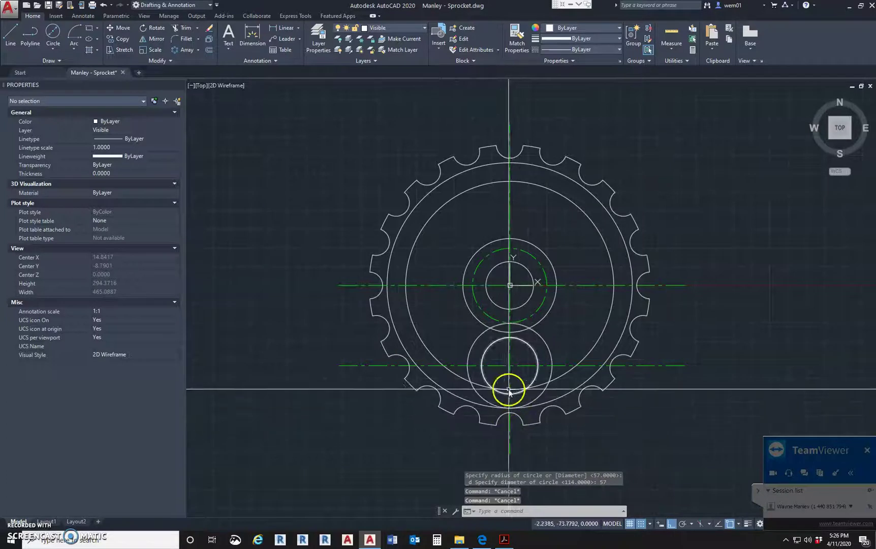
{"action": "key", "text": "Escape"}
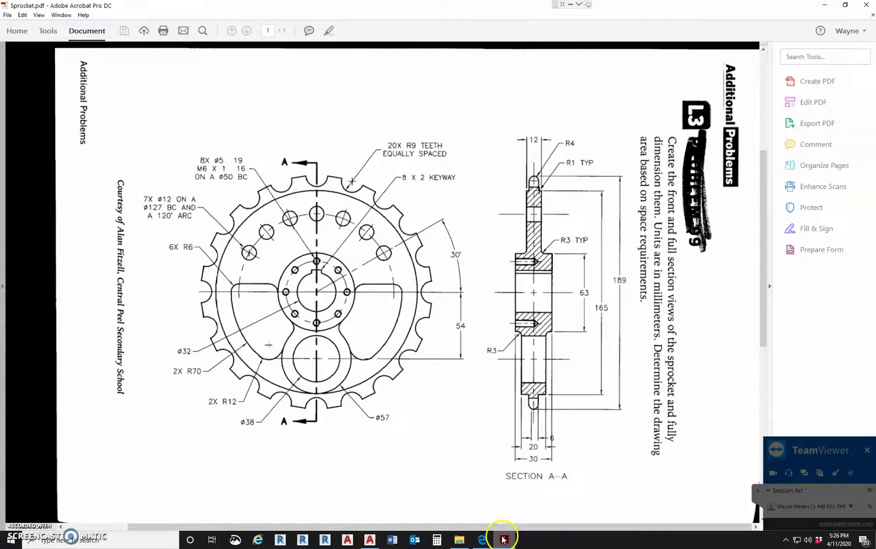
- Check the shape and corner radii of the R70 cutouts in Sprocket.pdf in Acrobat, and return to the AutoCAD drawing
{"action": "left_click", "coordinate": [504, 539]}
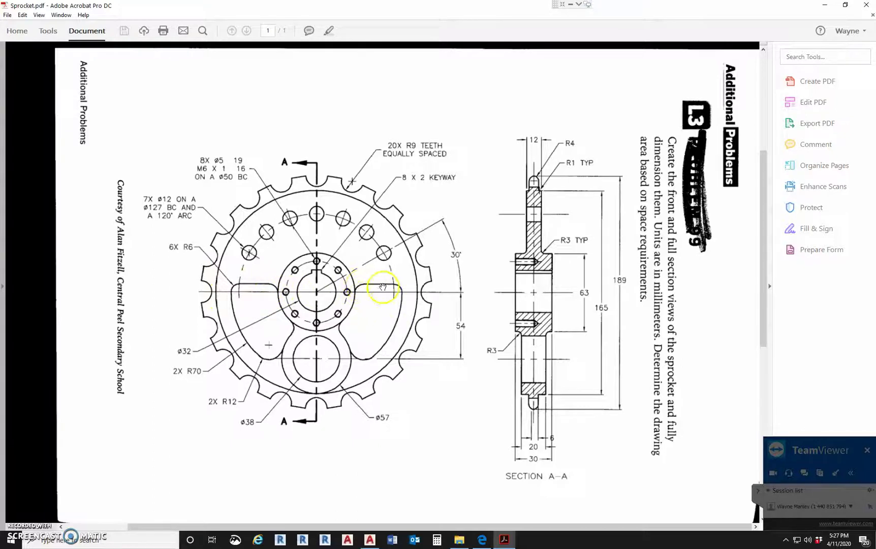
{"action": "left_click", "coordinate": [825, 6]}
{"action": "scroll", "coordinate": [442, 323], "scroll_direction": "up", "scroll_amount": 4}
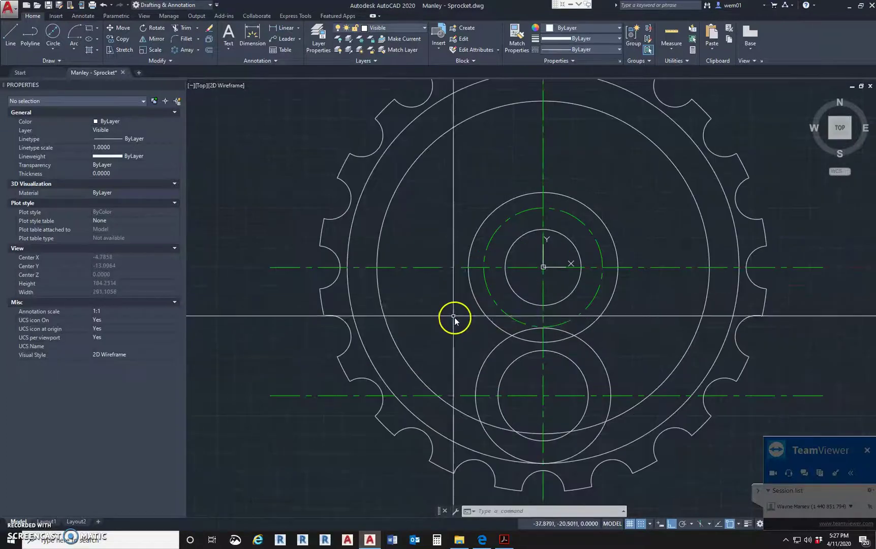
{"action": "key", "text": "Escape"}
{"action": "key", "text": "Escape"}
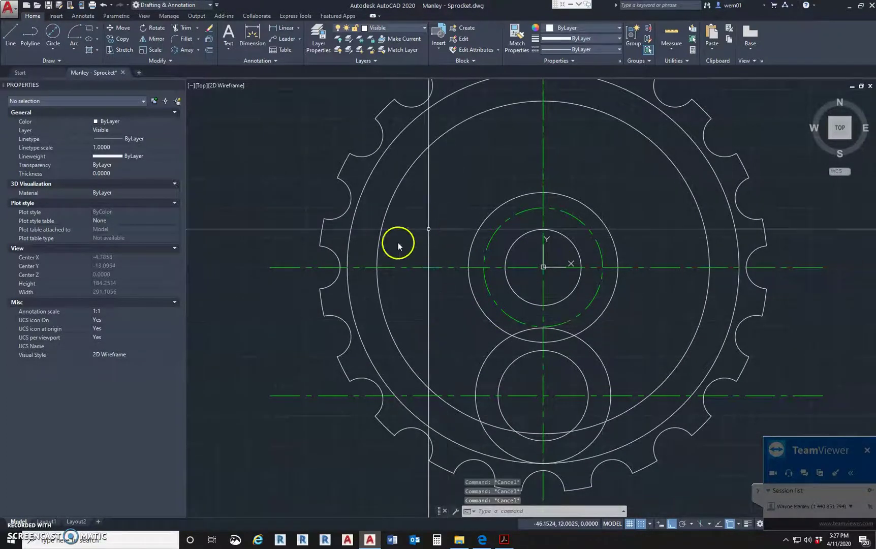
- Draw a 6 mm radius quarter arc from the left intersection of the R70 circle and the horizontal centerline, curving up and inward
{"action": "left_click", "coordinate": [74, 51]}
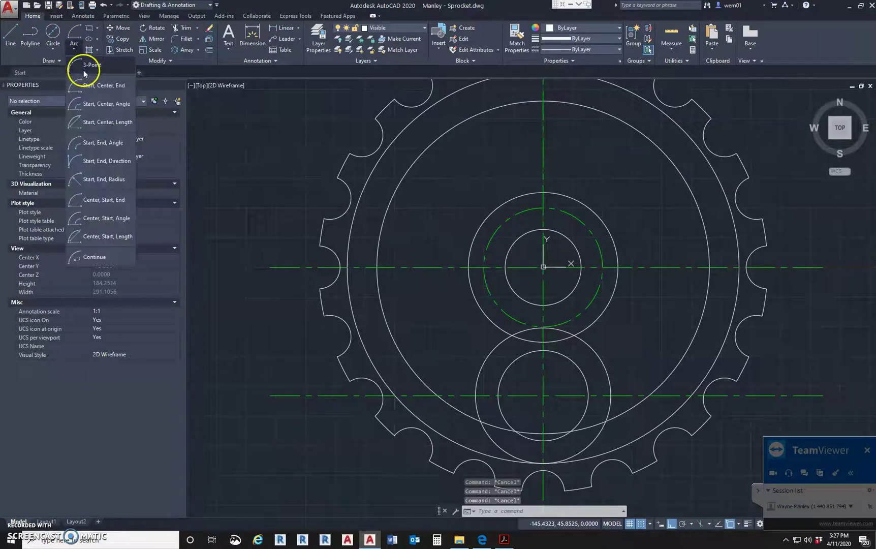
{"action": "left_click", "coordinate": [108, 89]}
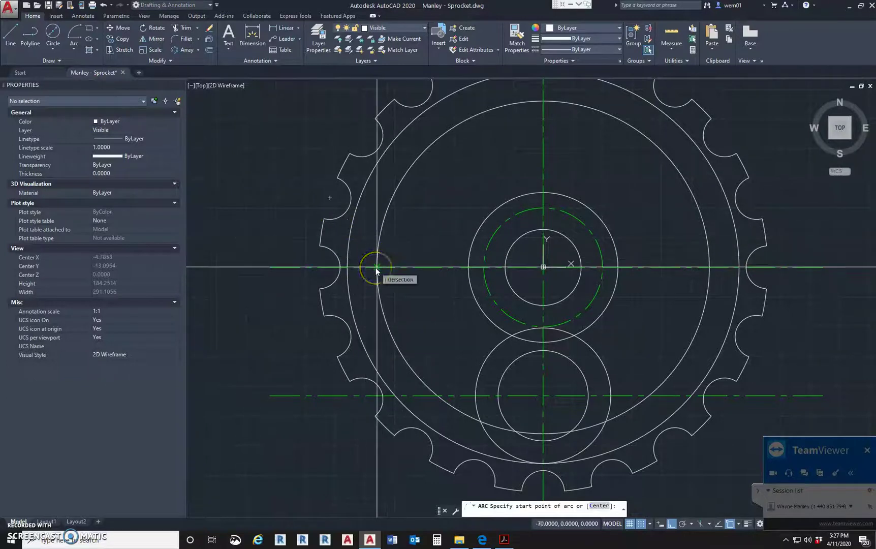
{"action": "left_click", "coordinate": [376, 268]}
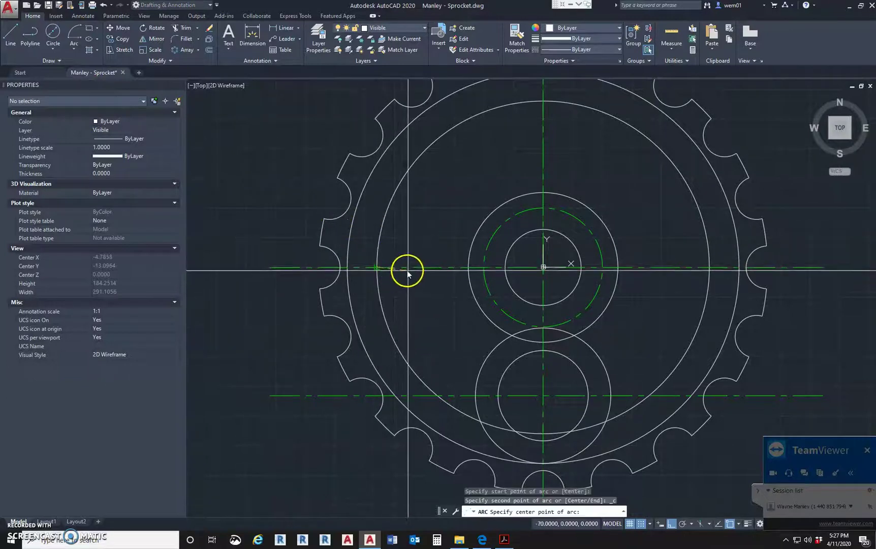
{"action": "key", "text": "F8"}
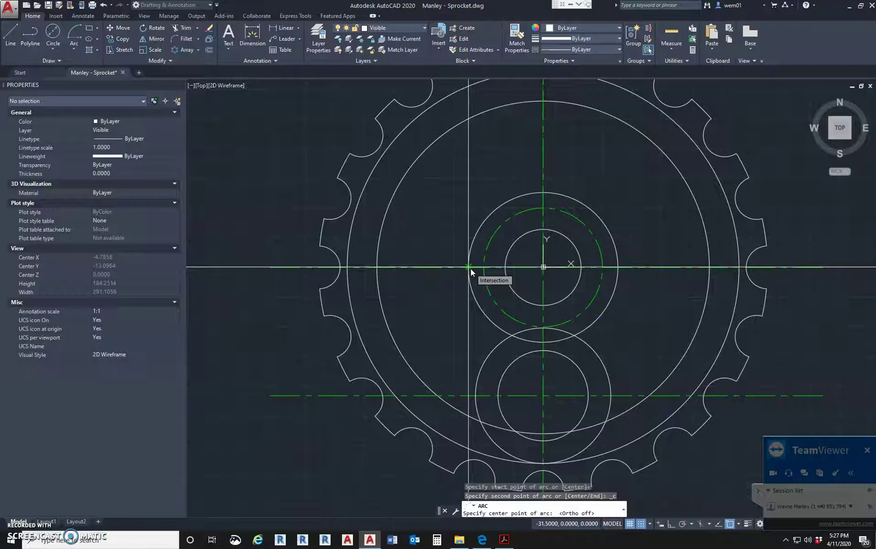
{"action": "type", "text": "6"}
{"action": "key", "text": "Return"}
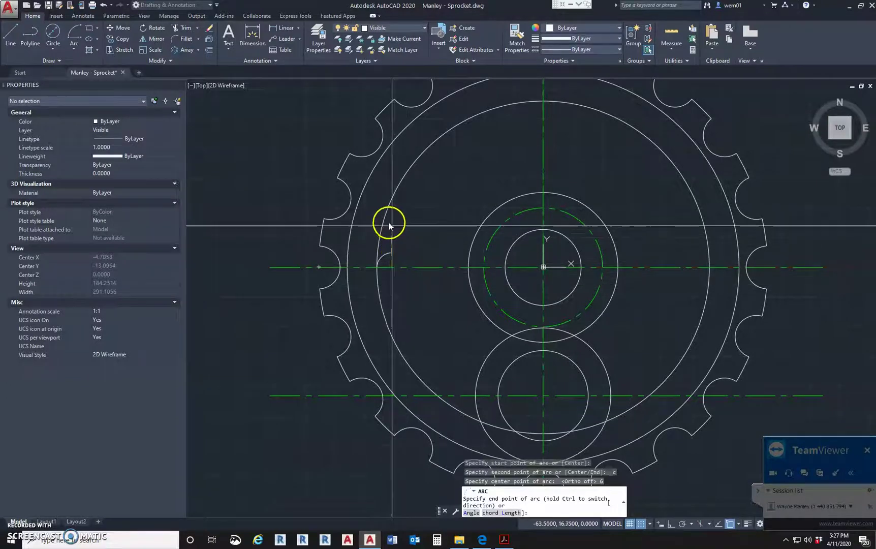
{"action": "key", "text": "F8"}
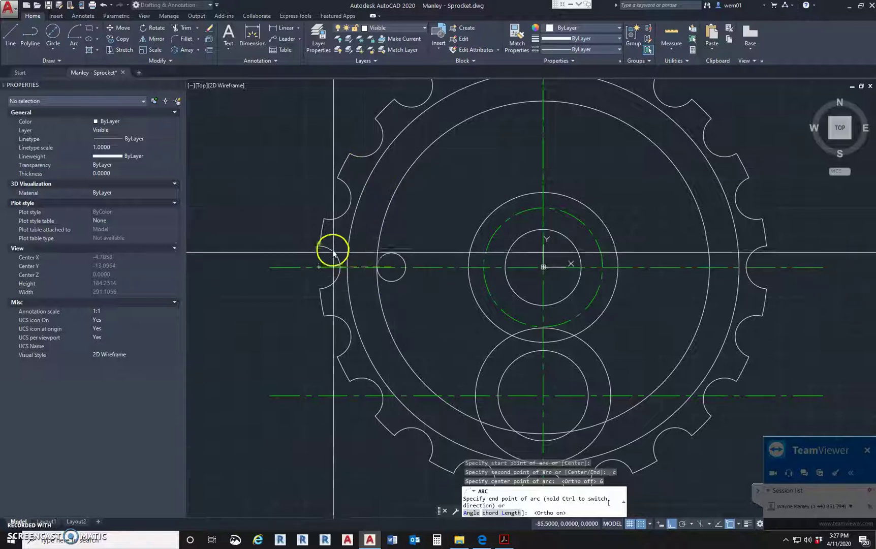
{"action": "key", "text": "F8"}
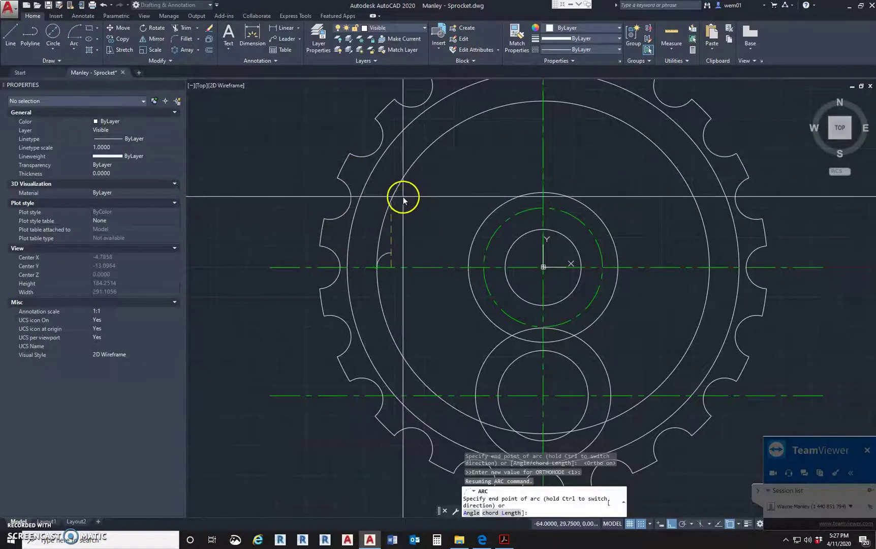
{"action": "left_click", "coordinate": [413, 194]}
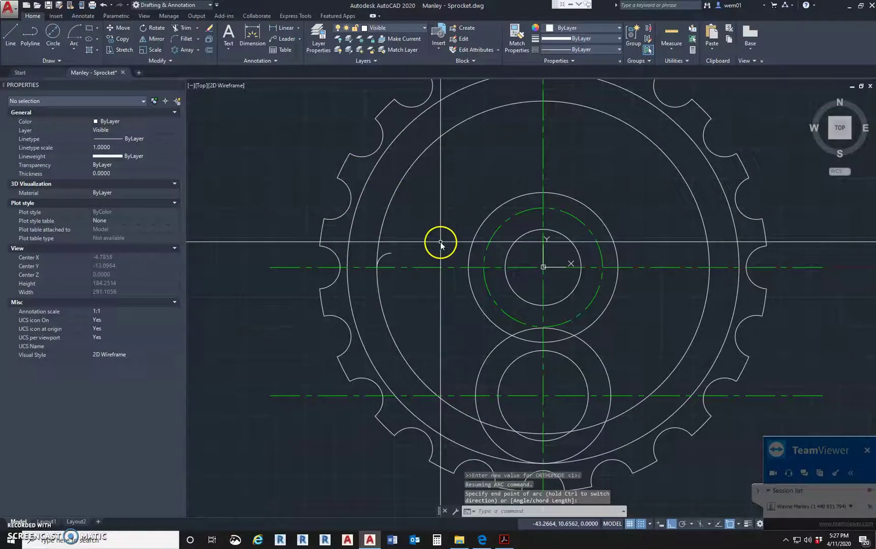
- Draw a horizontal line about 36 mm long from the quarter arc's upper end to just inside the 63 mm diameter hub circle
{"action": "type", "text": "l"}
{"action": "key", "text": "Return"}
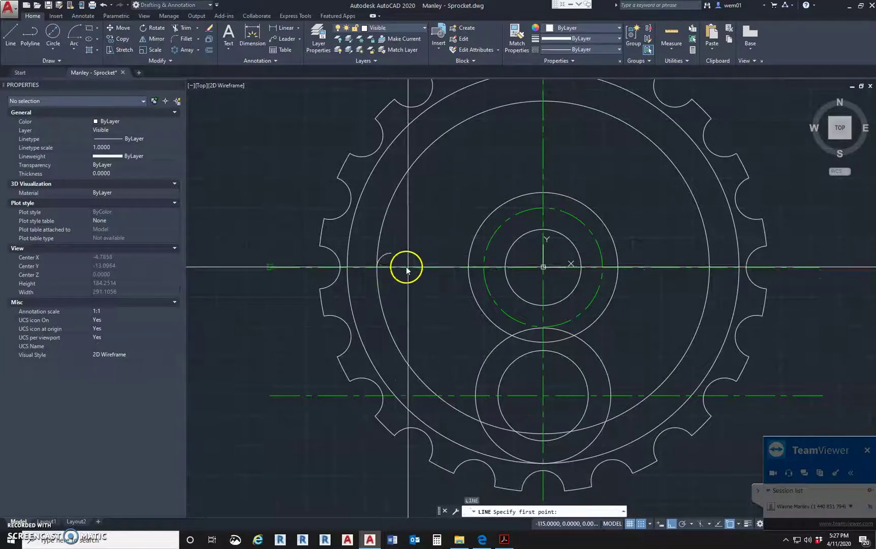
{"action": "left_click", "coordinate": [389, 253]}
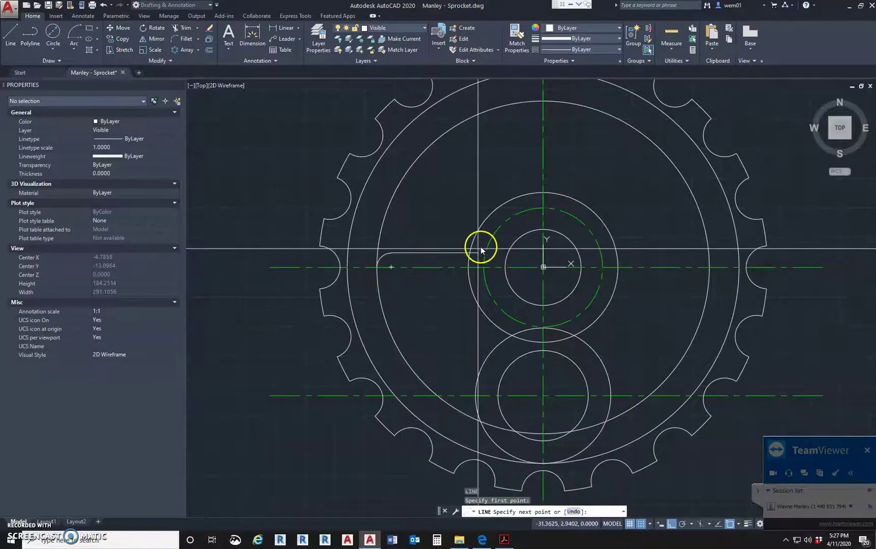
{"action": "key", "text": "F3"}
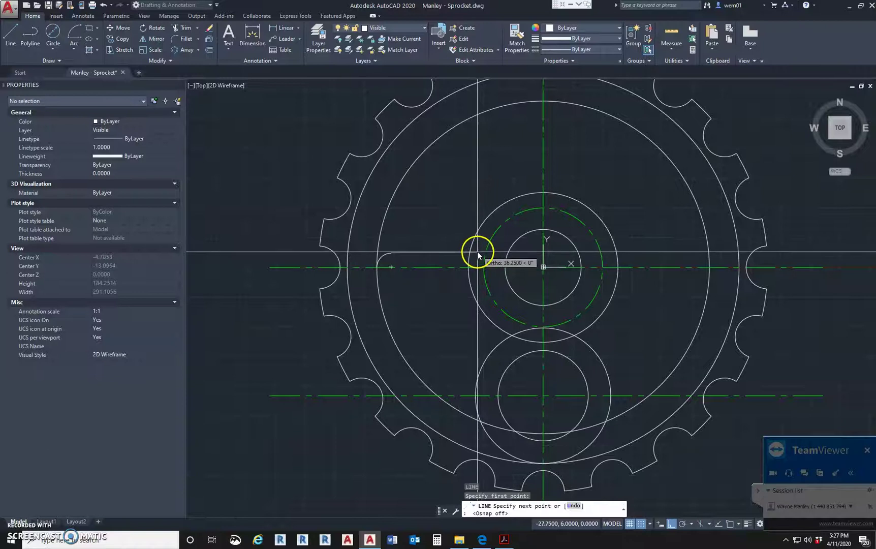
{"action": "left_click", "coordinate": [478, 252]}
{"action": "key", "text": "Escape"}
{"action": "key", "text": "Escape"}
{"action": "key", "text": "Escape"}
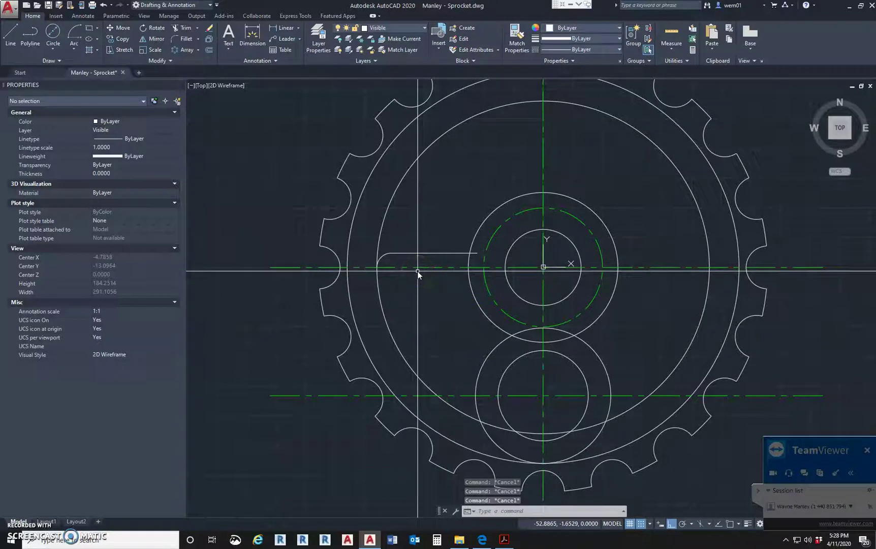
- Recheck the cutout's R6 corners near the hub in Sprocket.pdf in Acrobat, and return to the AutoCAD drawing
{"action": "left_click", "coordinate": [510, 534]}
{"action": "left_click", "coordinate": [340, 296]}
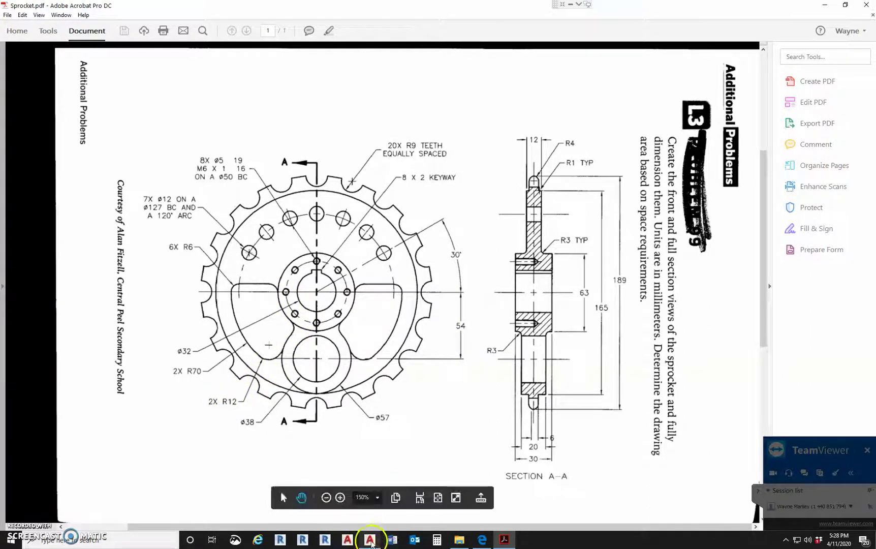
{"action": "left_click", "coordinate": [370, 539]}
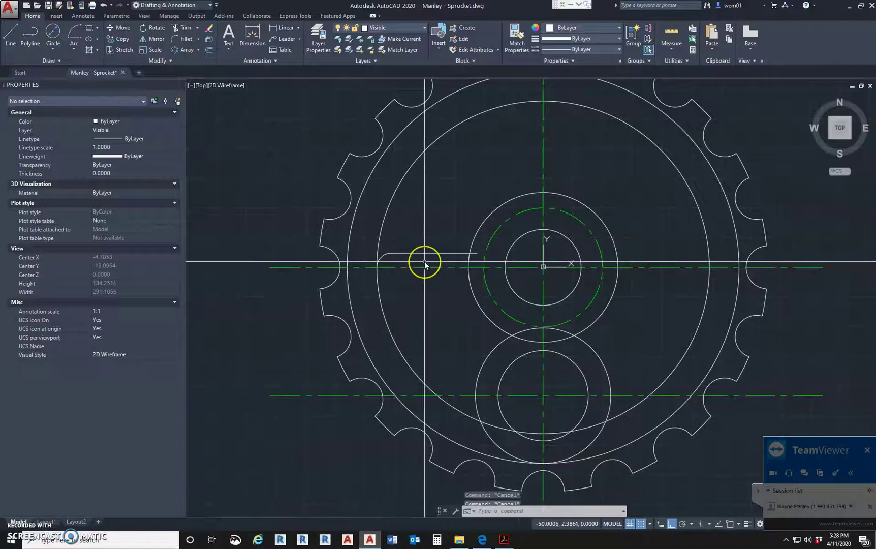
{"action": "key", "text": "Escape"}
{"action": "key", "text": "Escape"}
{"action": "key", "text": "Escape"}
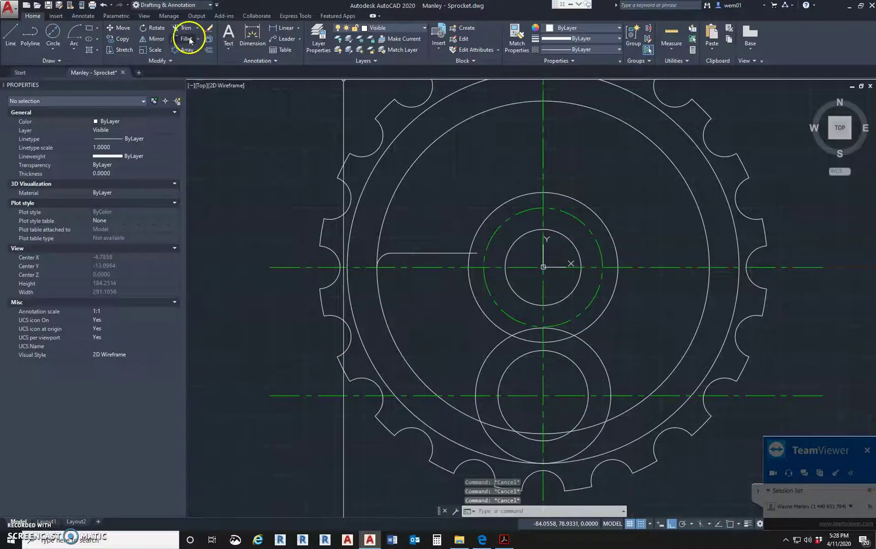